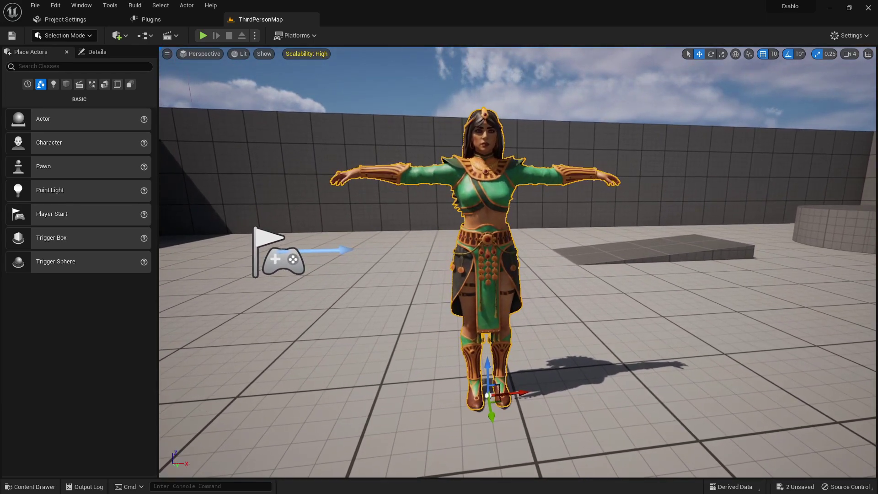
Open the Jog_Fwd animation, preview it on the UESorceress3 skeletal mesh, and close the animation editor.
key(ctrl+space)
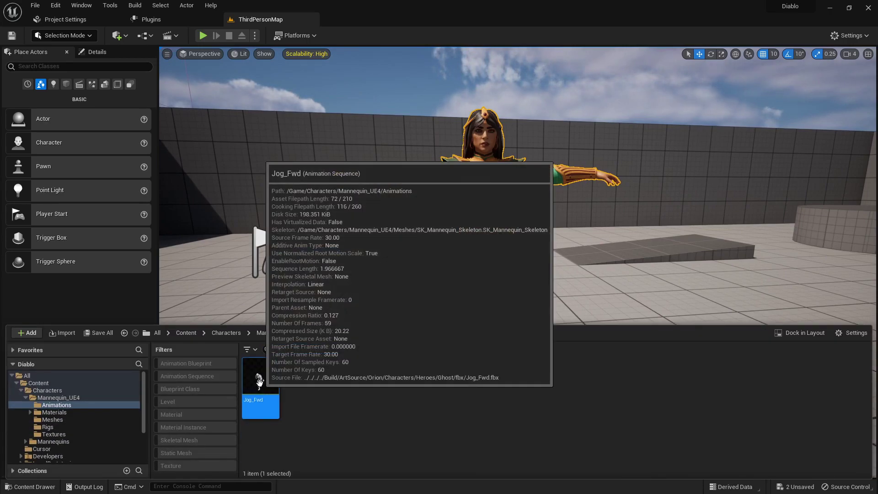
double_click(261, 377)
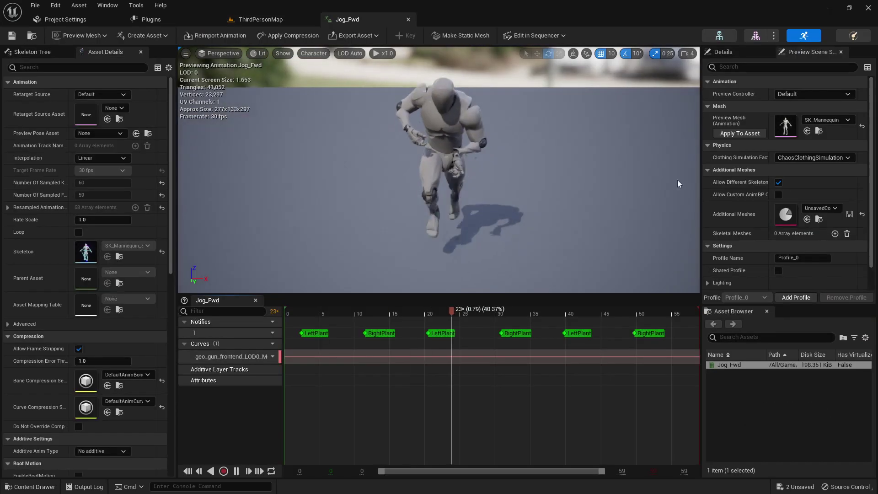
click(825, 120)
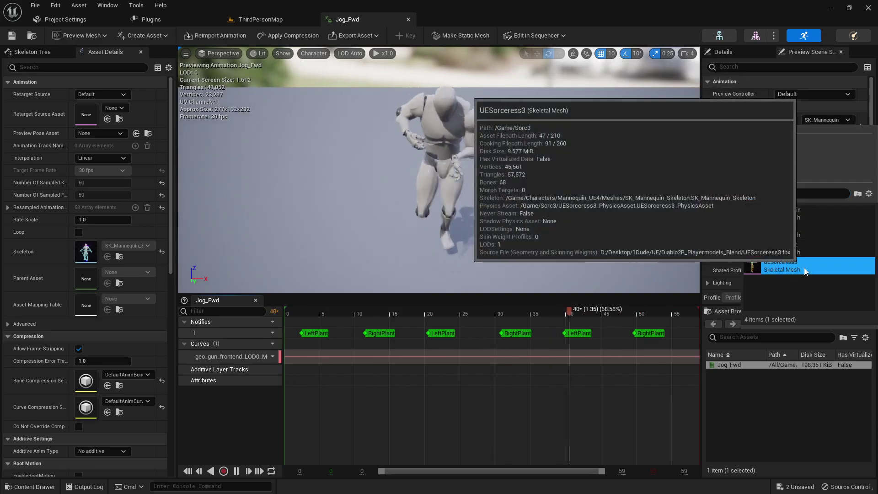
click(777, 265)
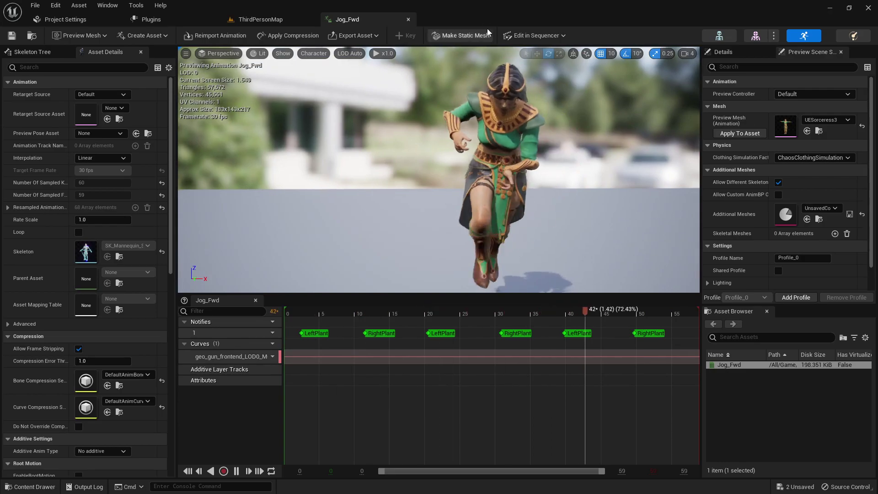
click(408, 19)
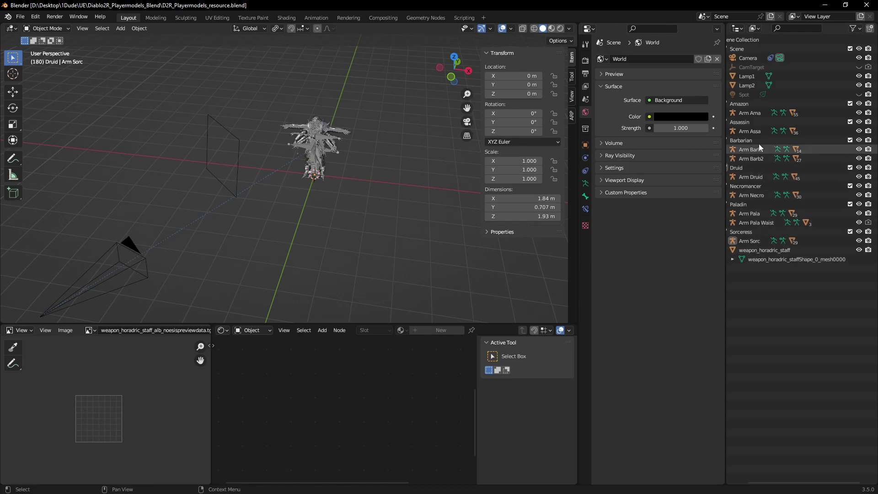
Switch to Blender and show the overlapping player models in wireframe shading, framed closer in the viewport.
right_click(346, 175)
mouse_move(346, 174)
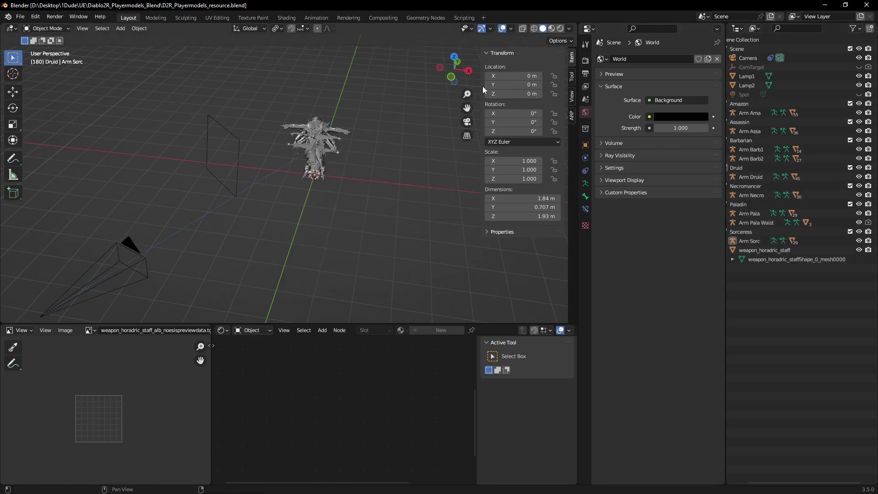
drag(453, 68, 457, 70)
middle_drag(403, 105, 405, 146)
scroll(386, 114, up, 3)
drag(458, 78, 462, 84)
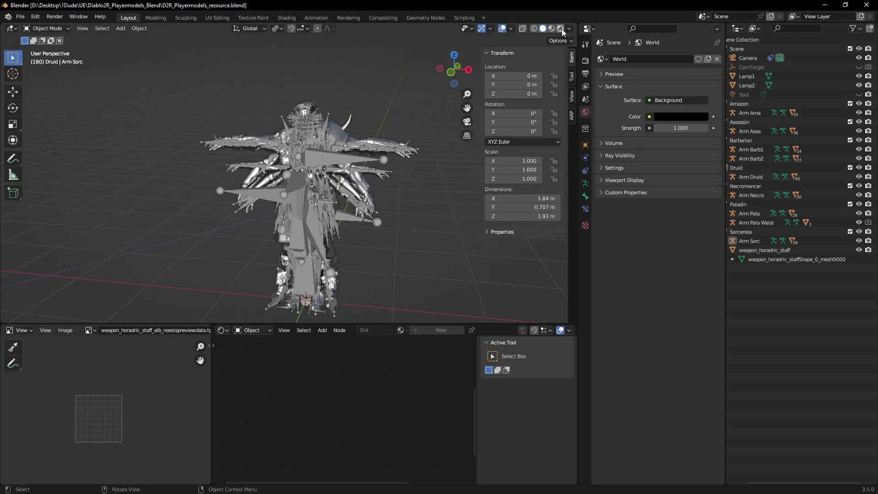
click(560, 28)
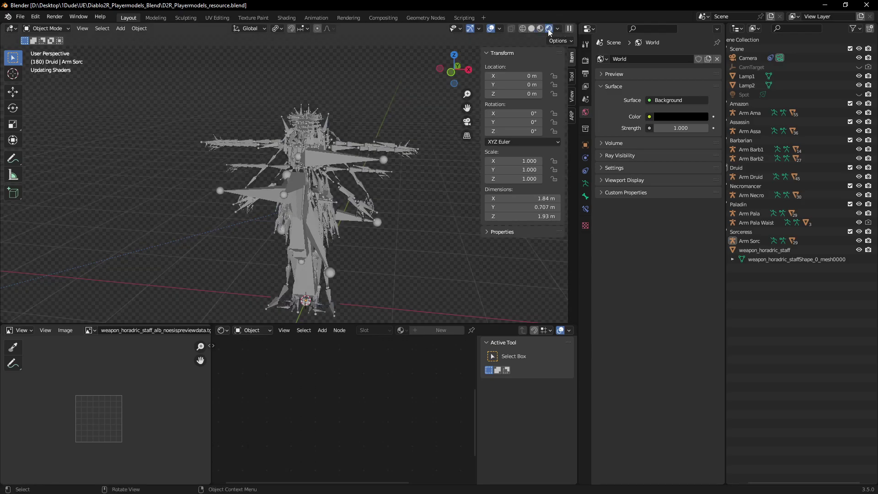
click(539, 29)
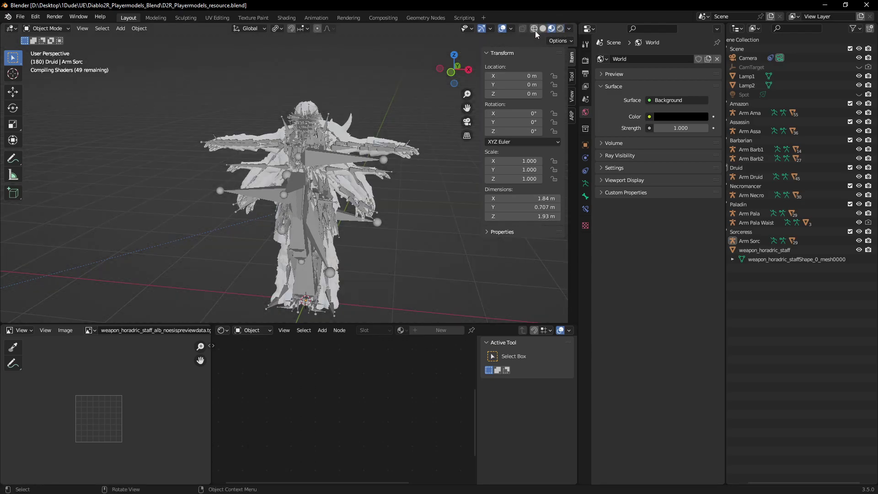
click(534, 30)
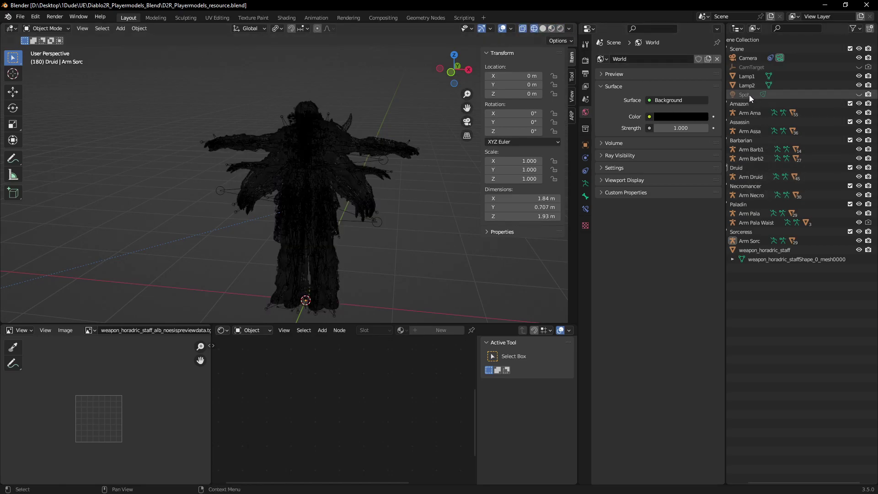
Delete the Assassin through Sorceress collections with their armatures and the weapon_horadric_staff object, keeping the Amazon collection.
click(750, 107)
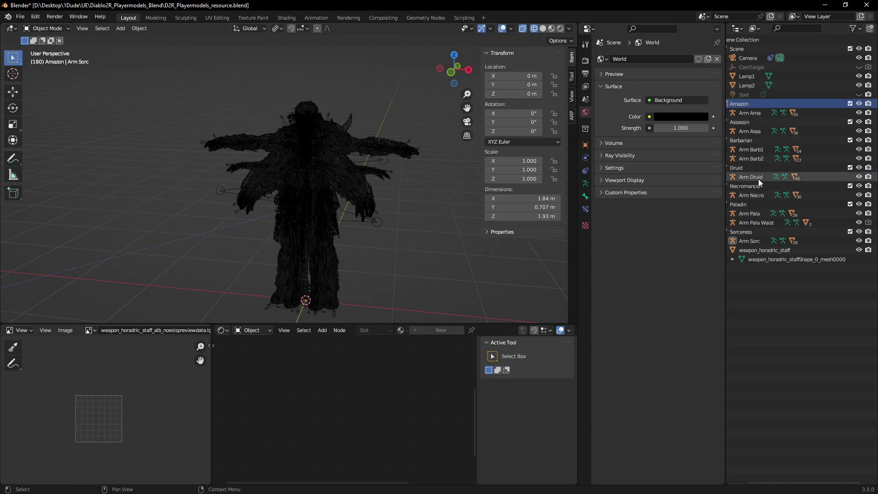
click(745, 122)
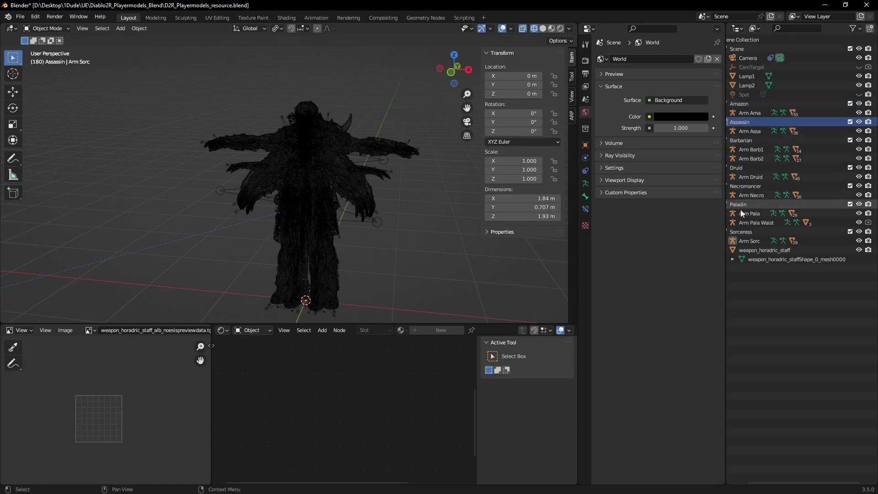
shift+click(755, 258)
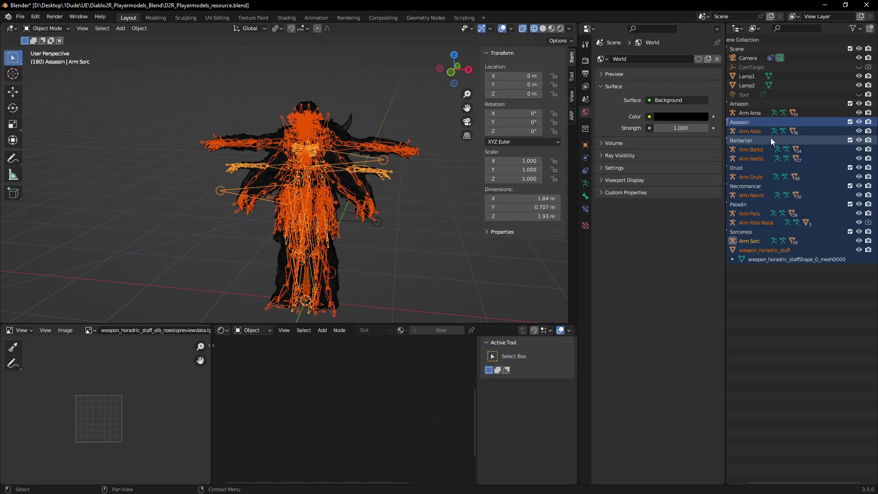
key(Delete)
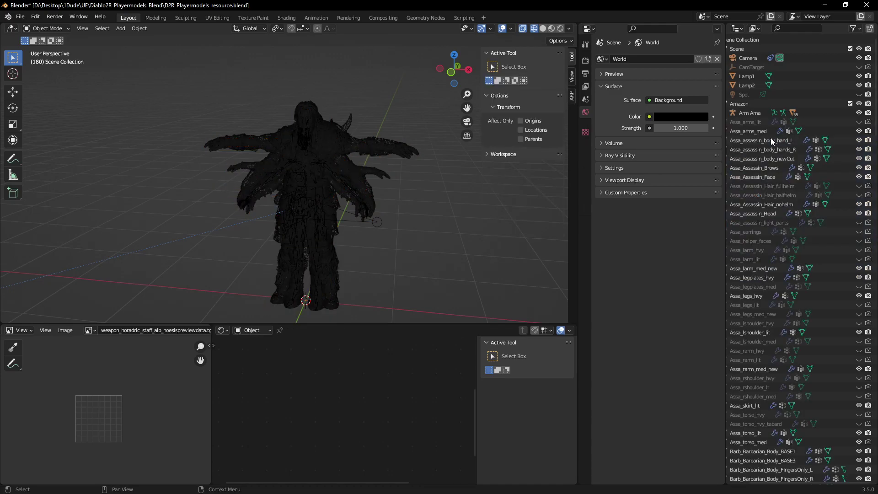
Delete all leftover non-Amazon meshes in the outliner, from Assa_arms_lit through Sorc_torso_med.
click(755, 123)
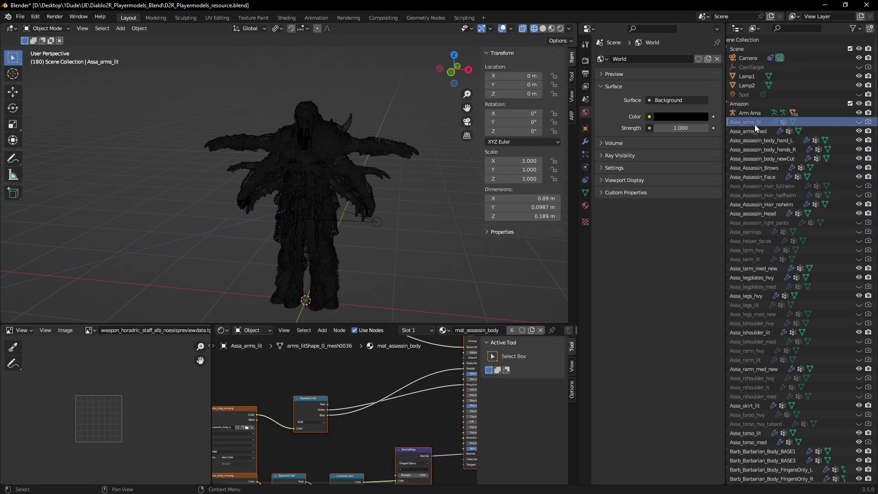
scroll(808, 155, down, 4)
scroll(808, 157, down, 20)
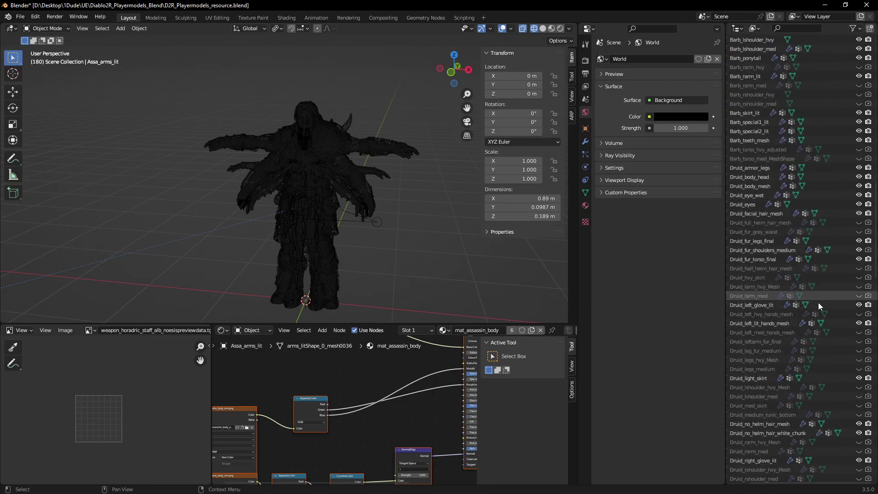
scroll(810, 313, down, 20)
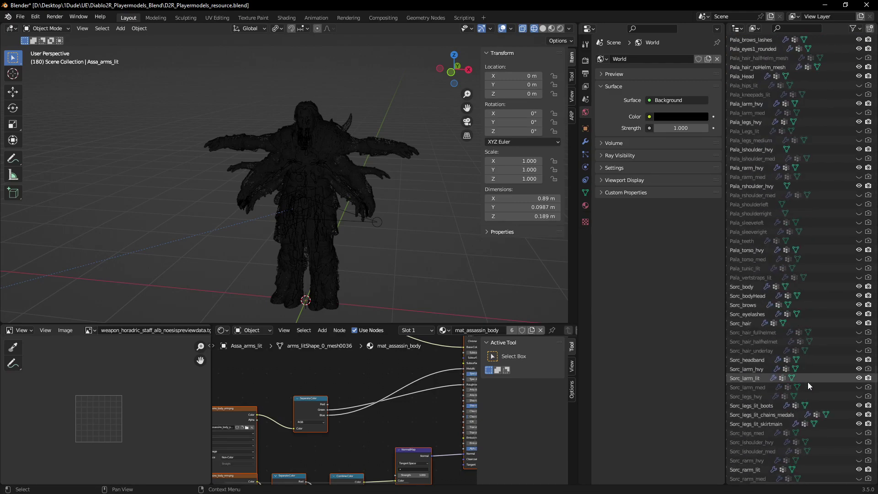
shift+click(754, 475)
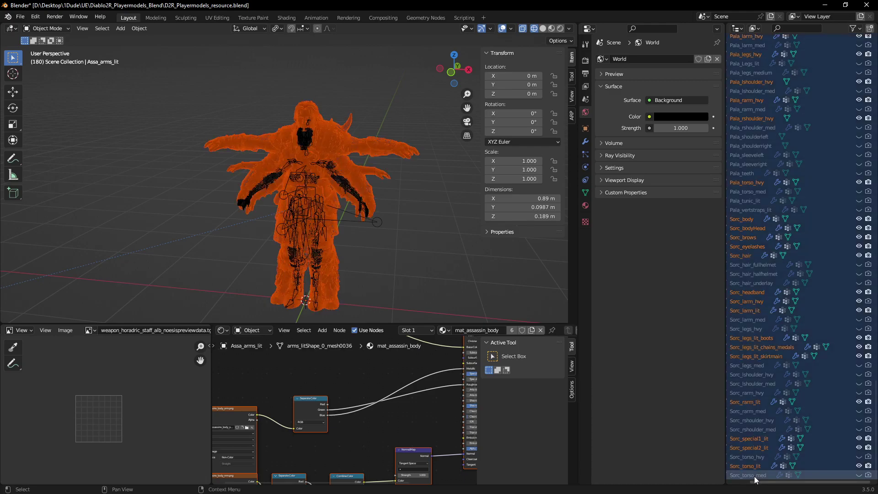
key(Delete)
scroll(756, 462, up, 5)
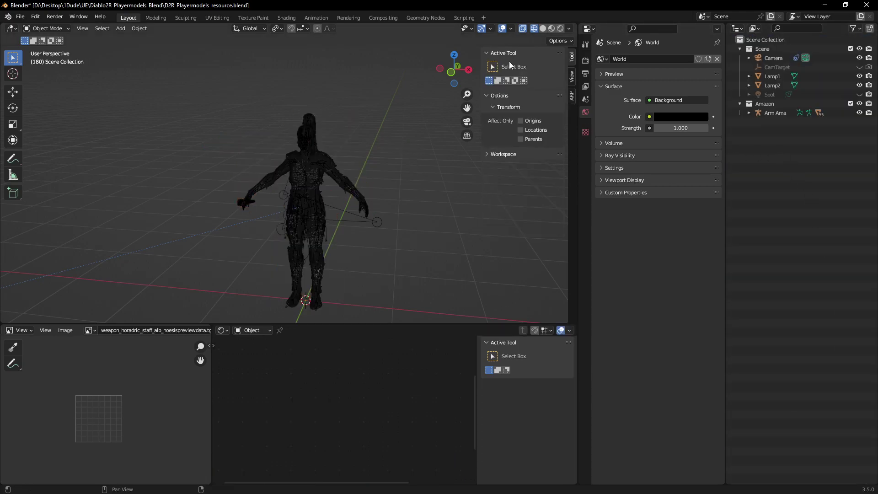
Display the Amazon model in Material Preview shading and view it closer from the front.
click(560, 29)
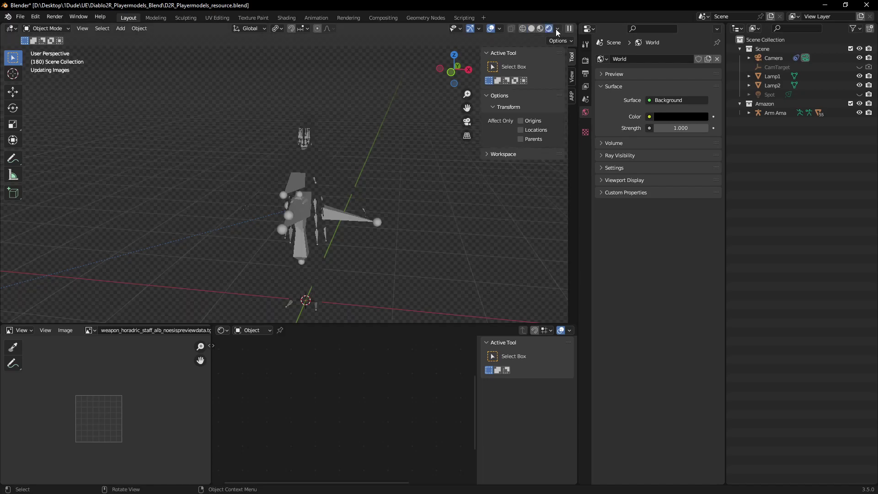
click(540, 28)
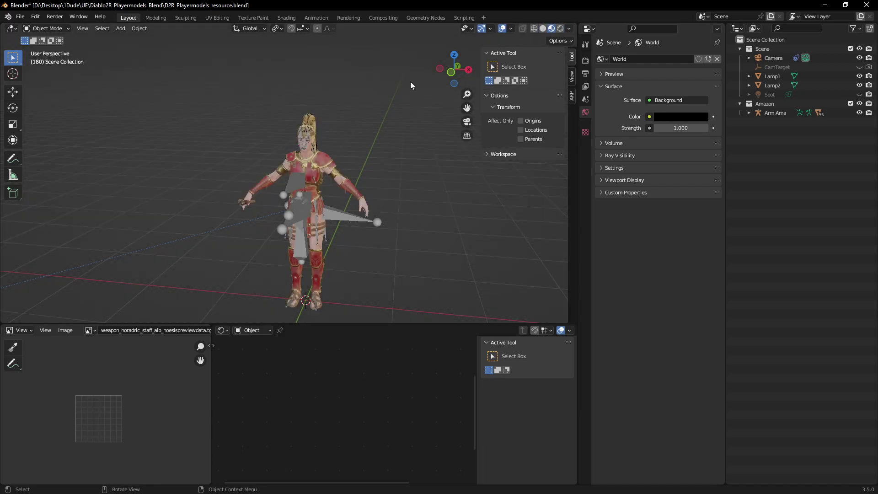
scroll(373, 104, up, 2)
drag(462, 71, 549, 73)
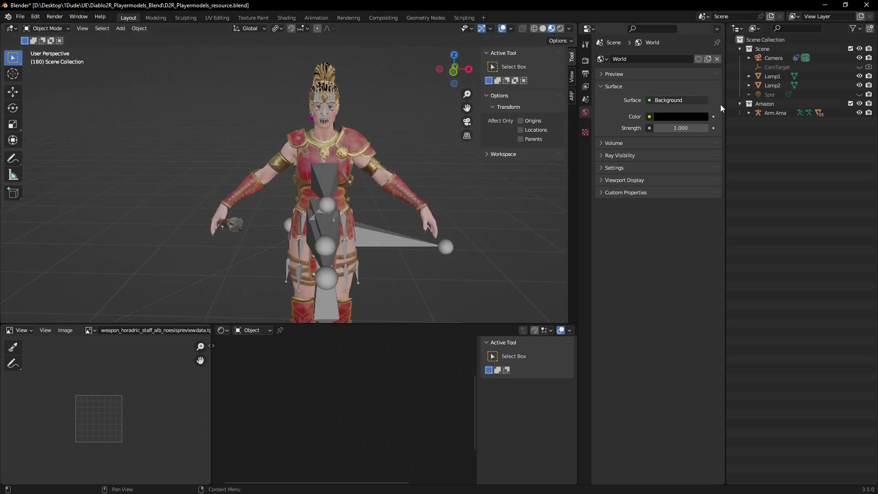
Expand the Arm Ama armature and examine its pose, skeleton and mesh children in the outliner.
click(749, 113)
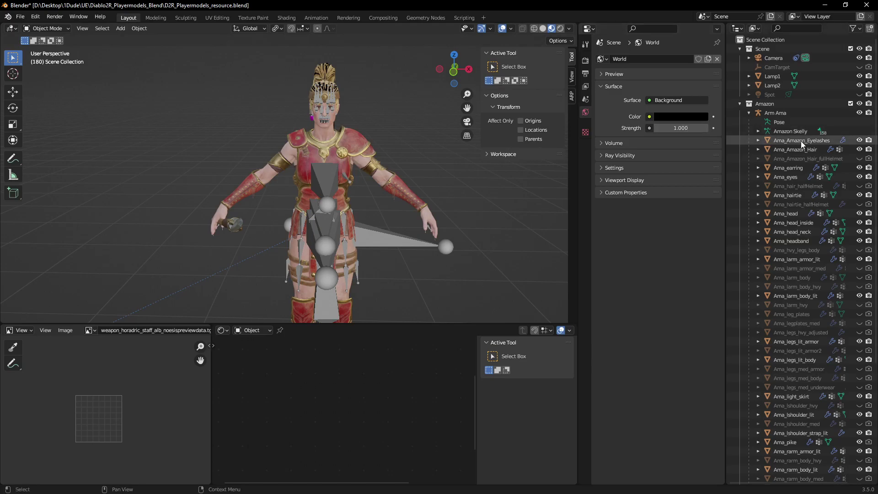
click(778, 122)
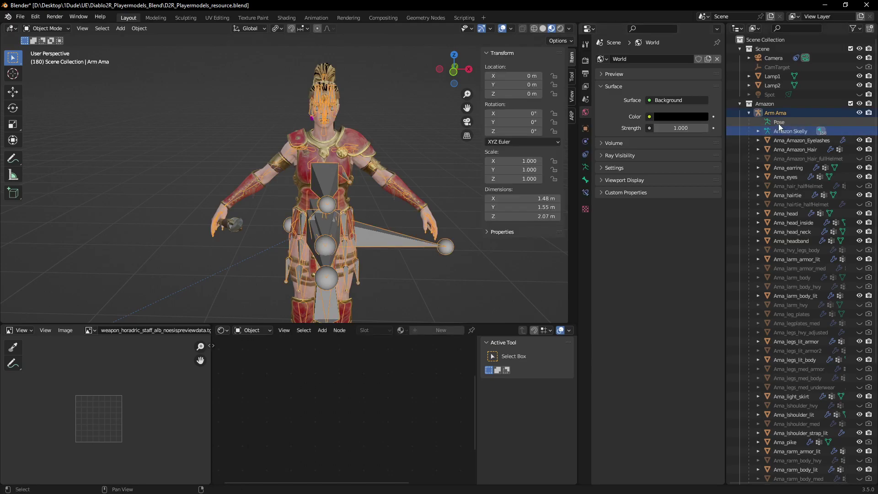
click(779, 124)
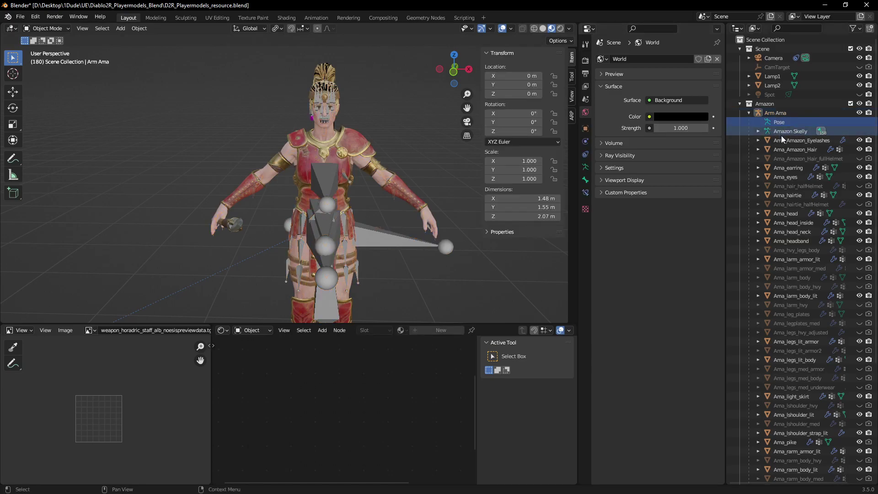
click(781, 140)
scroll(789, 197, down, 8)
scroll(789, 231, up, 8)
click(783, 124)
click(782, 130)
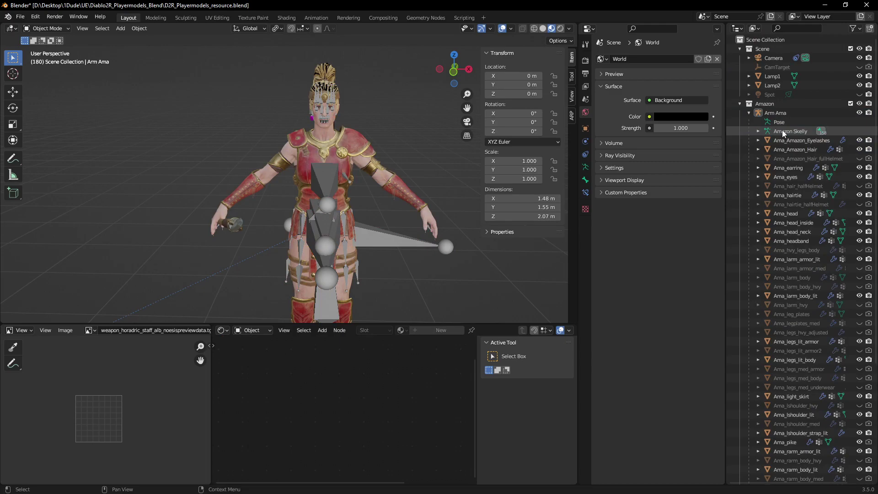
Try deleting the Arm Ama armature together with its pose, and undo the deletion.
click(776, 128)
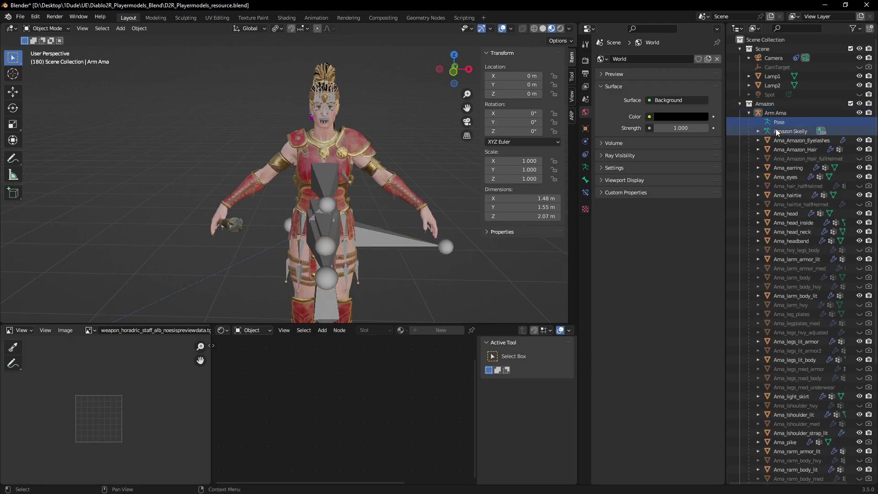
click(777, 128)
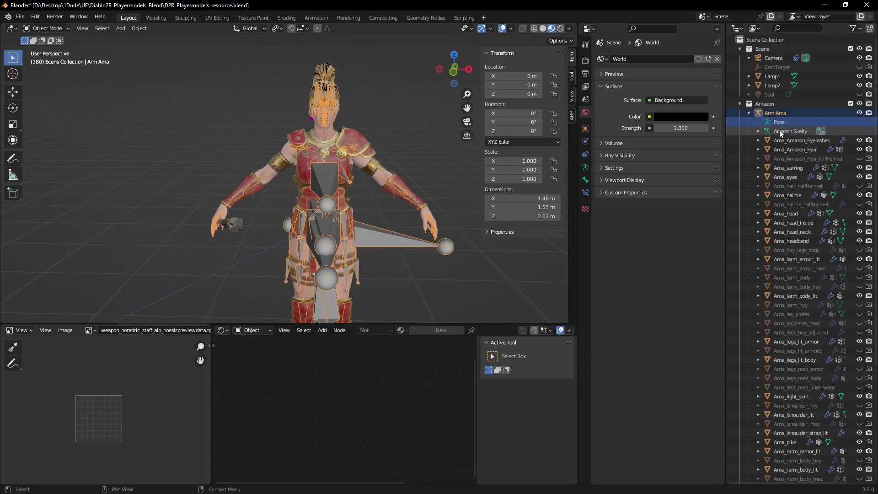
key(Delete)
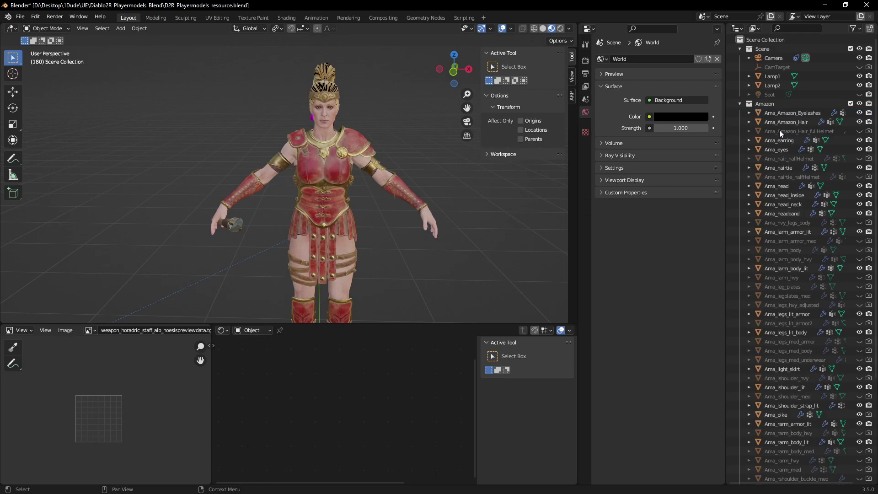
key(ctrl+z)
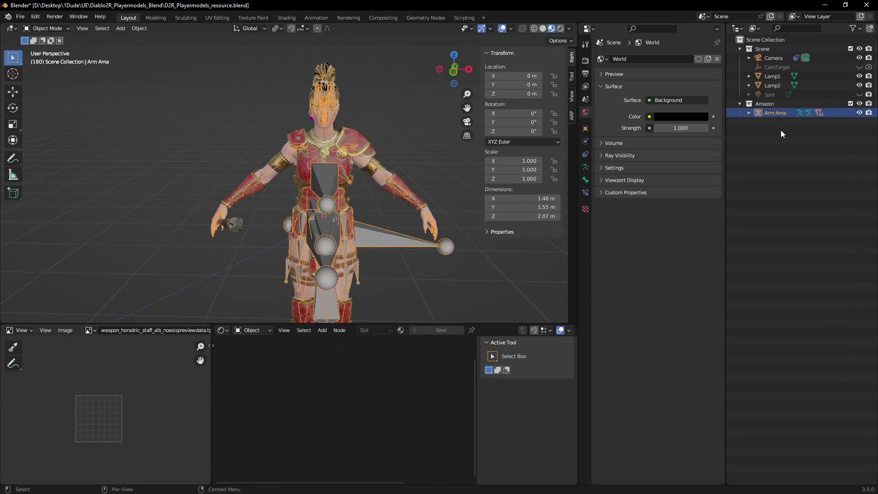
Select every Amazon mesh from Ama_Amazon_Eyelashes to Ama_valkyrie_vfx_mesh and try to set their parent with Object (Keep Transform).
click(749, 113)
click(780, 131)
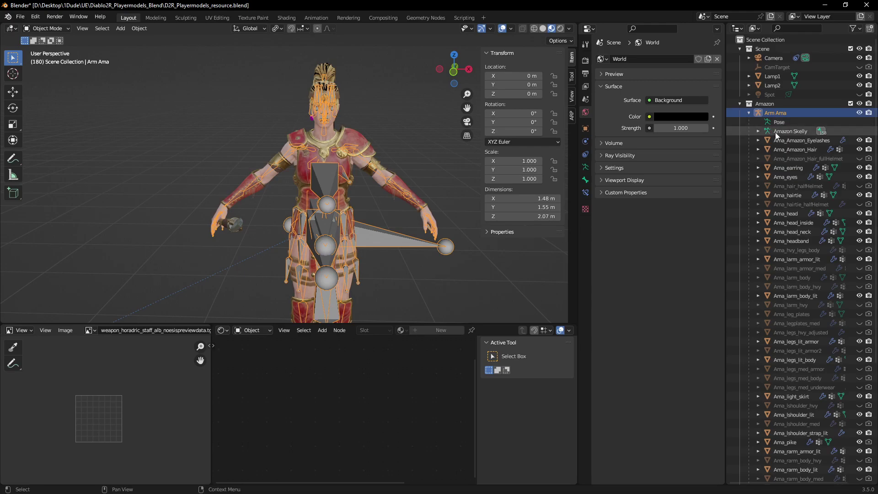
click(786, 139)
scroll(787, 154, down, 7)
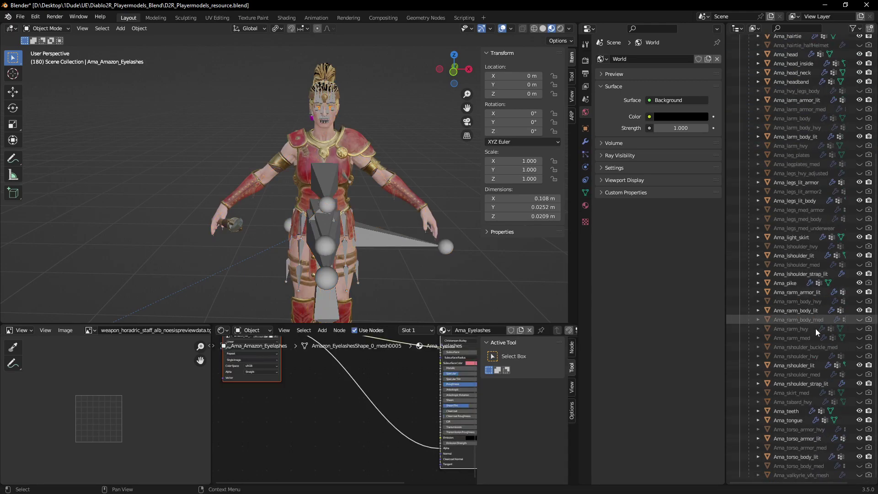
shift+click(790, 474)
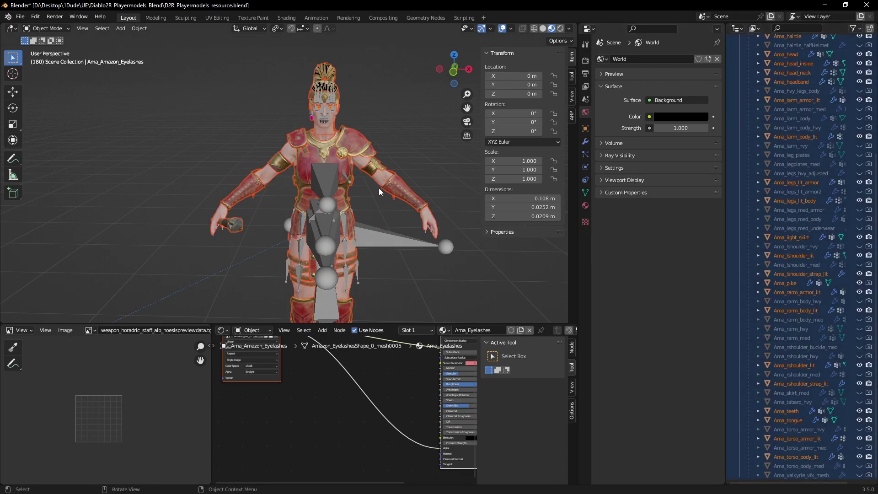
key(ctrl+p)
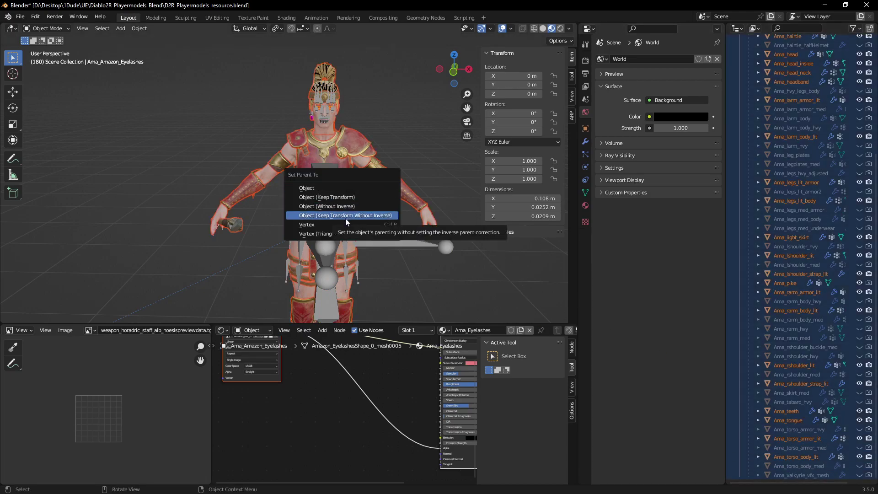
click(360, 199)
scroll(790, 92, up, 5)
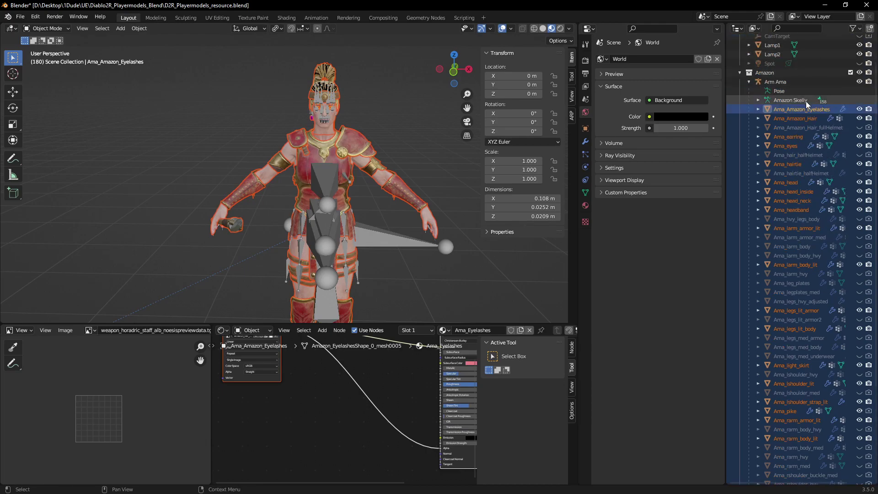
Delete the Arm Ama armature by way of its Amazon Skelly data, keeping the Amazon meshes in the collection.
scroll(806, 101, up, 3)
click(807, 141)
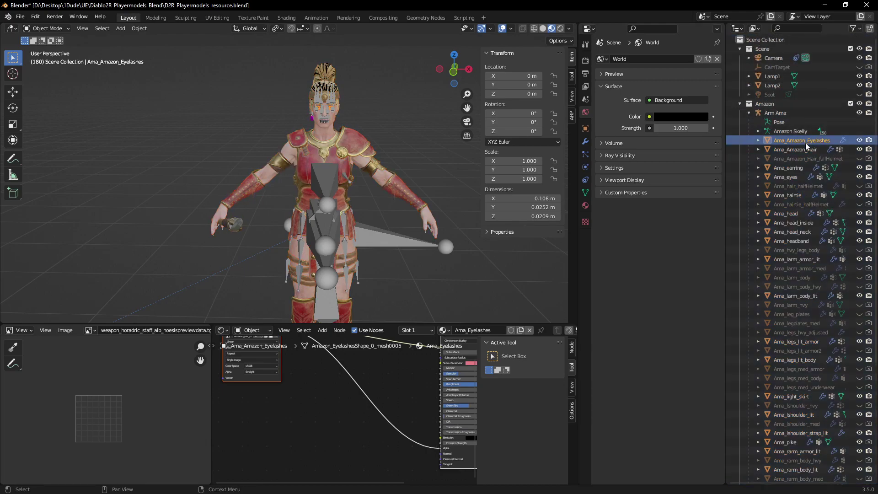
click(788, 132)
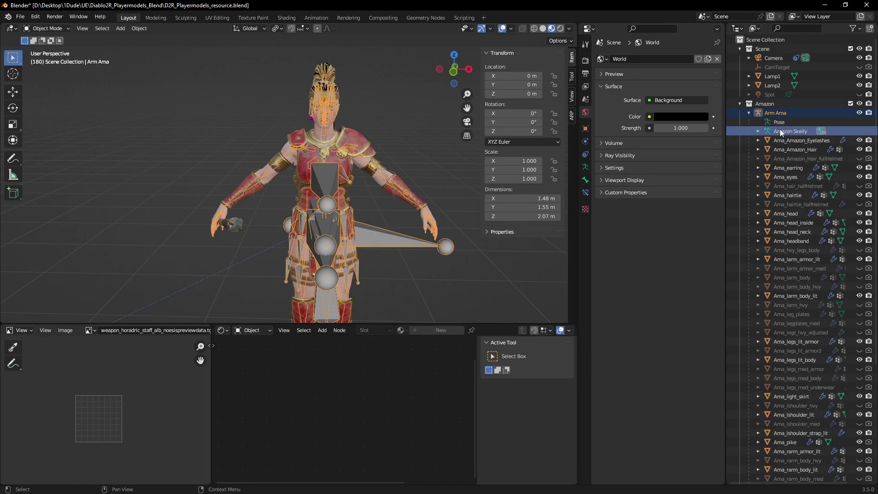
key(x)
Select every Amazon mesh from Ama_Amazon_Eyelashes to Ama_valkyrie_vfx_mesh and join them into one object.
click(773, 113)
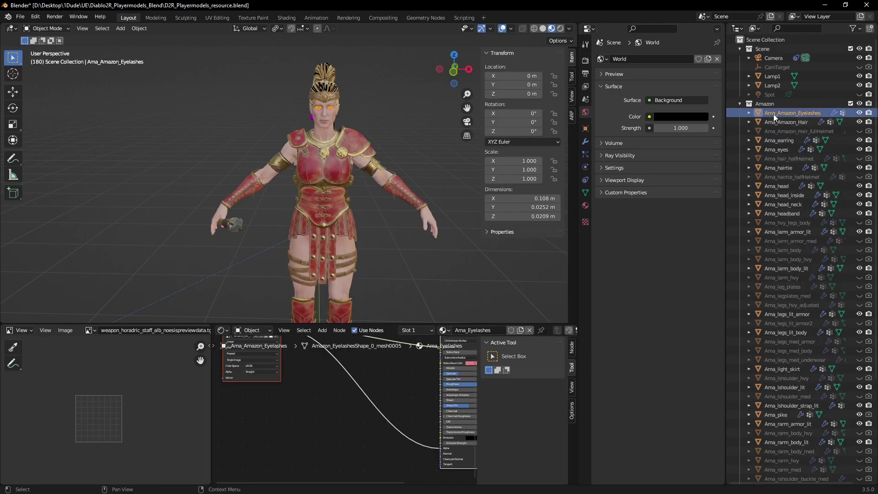
scroll(773, 210, down, 2)
scroll(786, 247, down, 5)
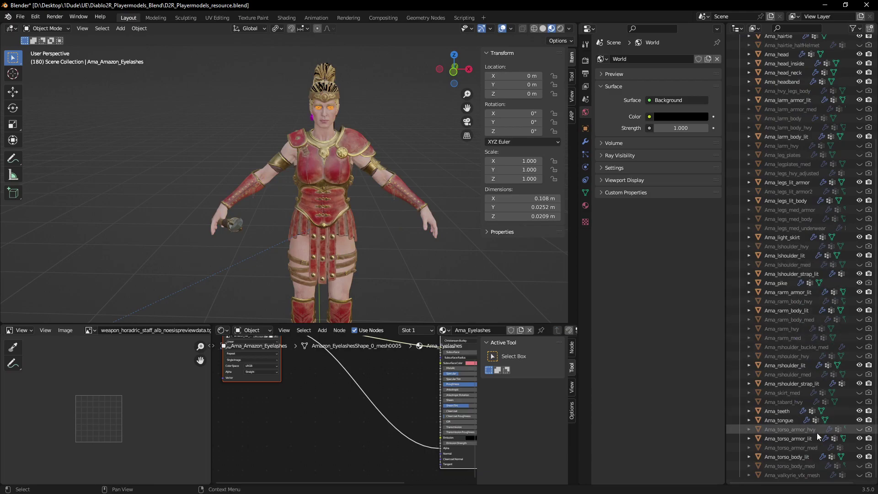
shift+click(785, 475)
scroll(800, 350, up, 7)
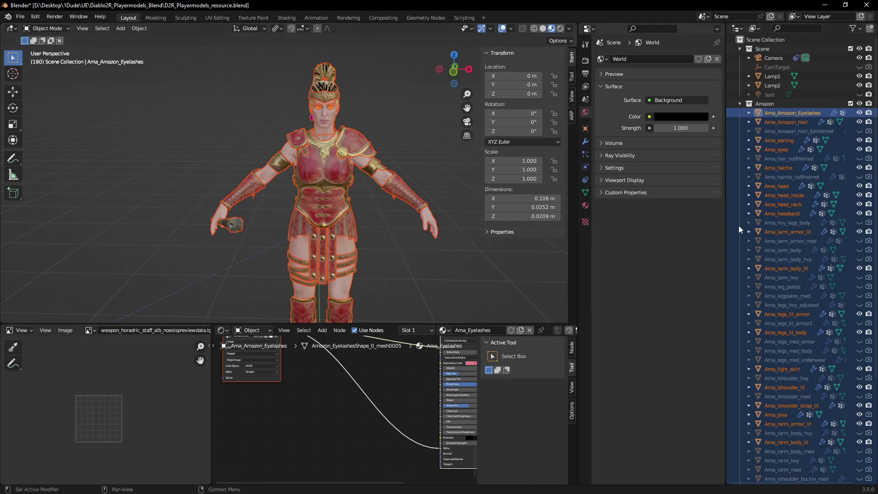
scroll(772, 255, down, 1)
scroll(781, 256, up, 1)
click(139, 29)
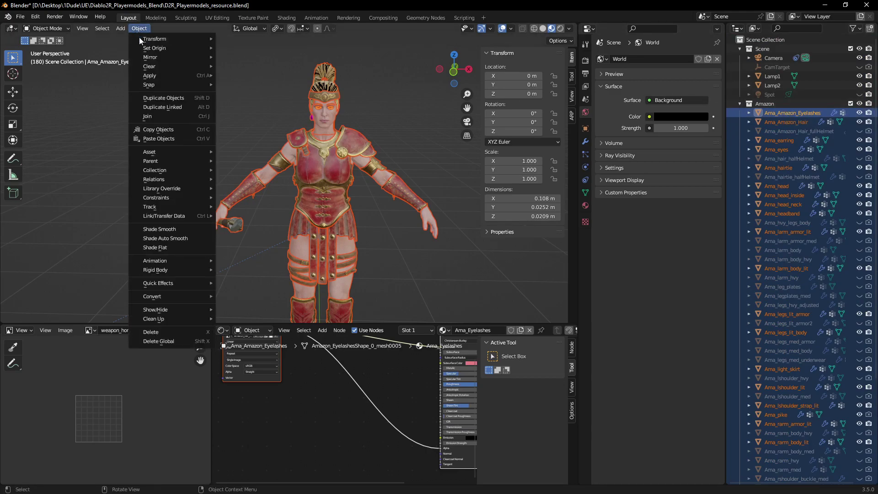
click(158, 119)
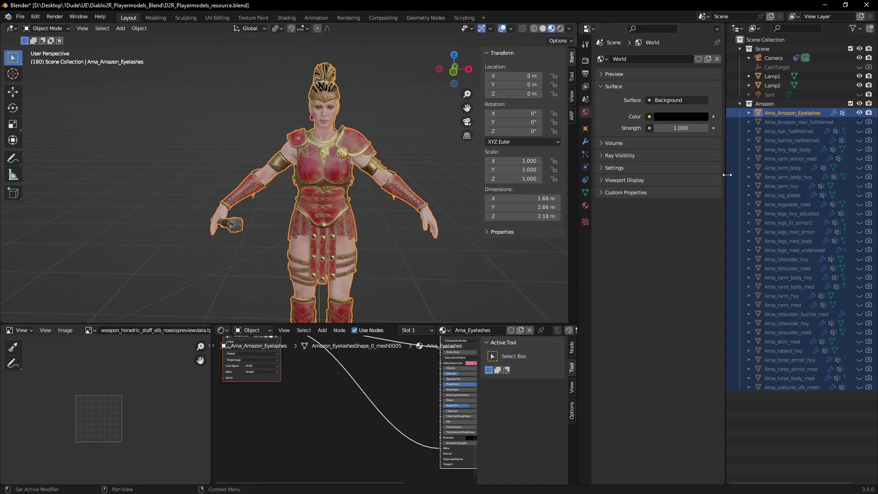
Compare the joined Ama_Amazon_Eyelashes mesh with the hidden Ama_Amazon_Hair_fullHelmet mesh by selecting them and checking their visibility.
click(782, 415)
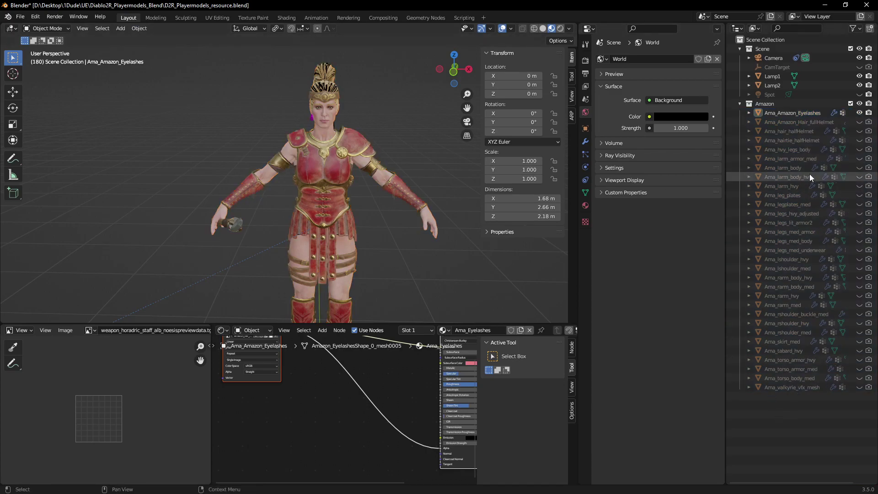
click(803, 113)
click(799, 122)
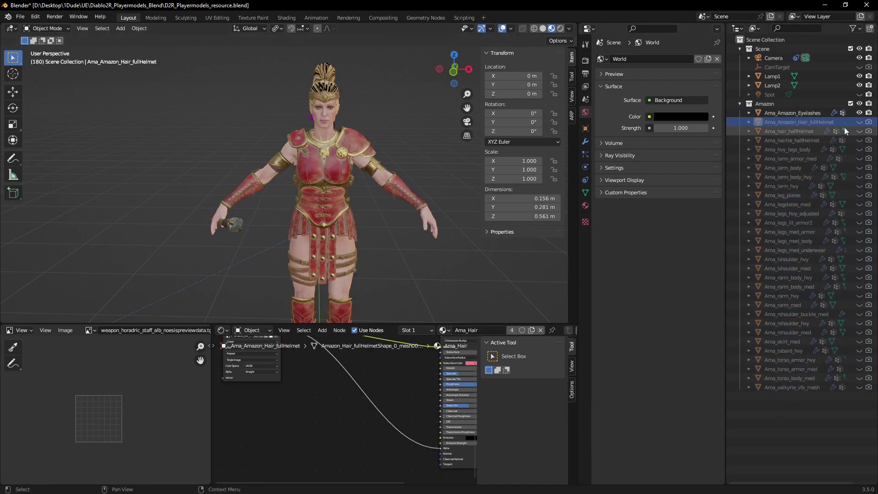
click(860, 122)
click(803, 112)
ctrl+click(859, 113)
ctrl+click(859, 112)
click(796, 121)
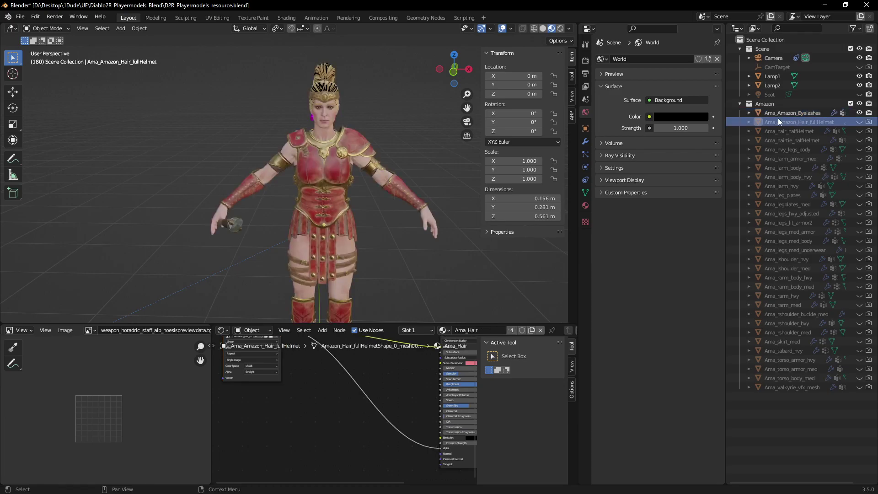
click(749, 113)
click(749, 113)
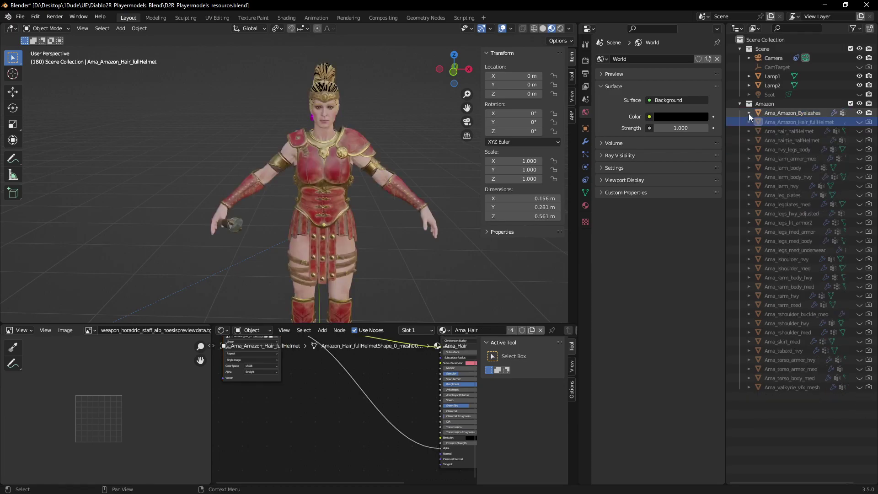
Delete the leftover hidden meshes from Ama_Amazon_Hair_fullHelmet to Ama_valkyrie_vfx_mesh.
click(801, 115)
click(797, 122)
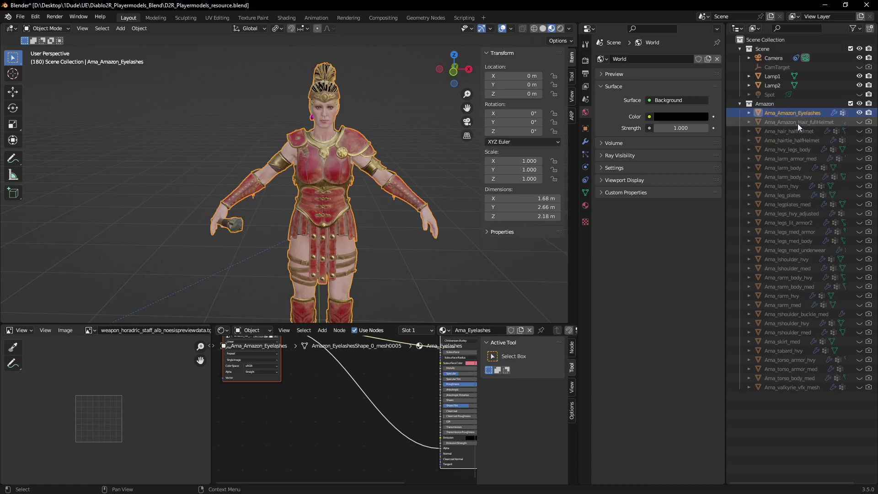
shift+click(784, 387)
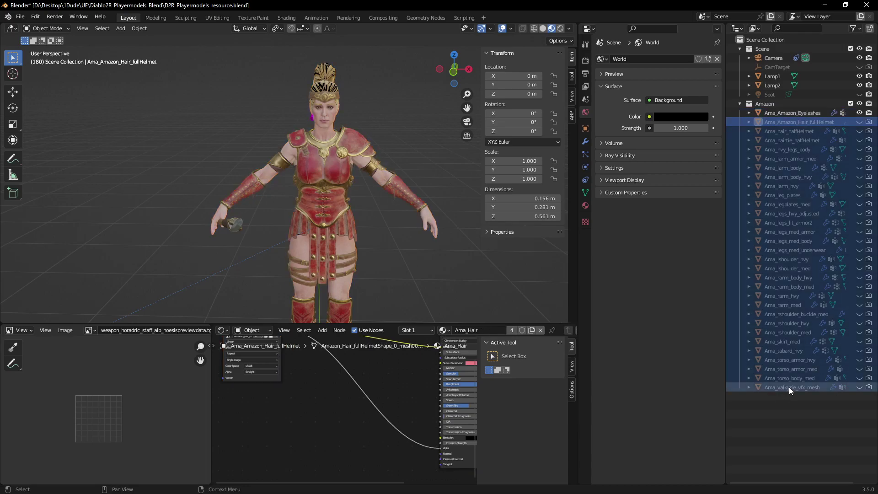
key(Delete)
Examine the joined Ama_Amazon_Eyelashes object's mesh data, modifiers and vertex groups, and check whether the pike can be selected separately.
click(783, 112)
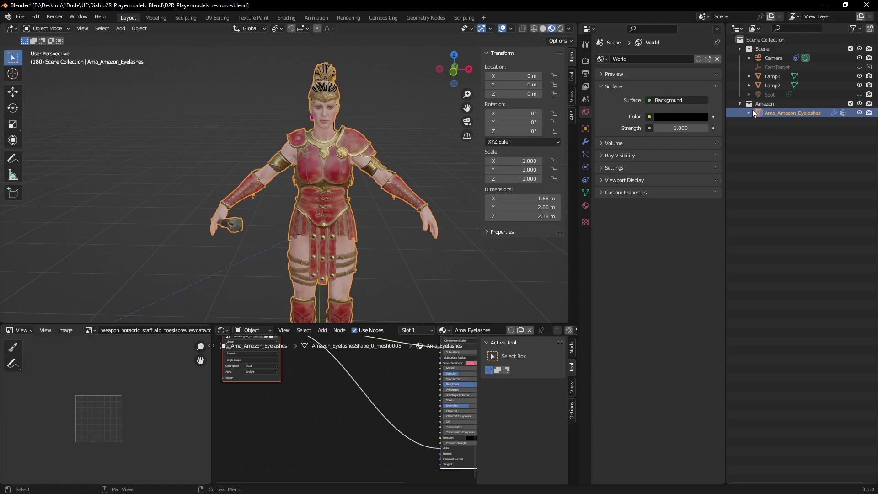
click(748, 113)
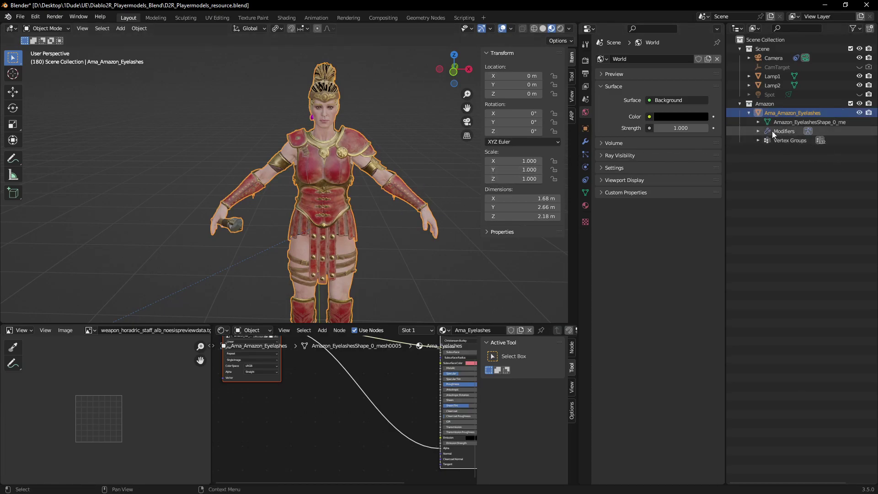
key(Left)
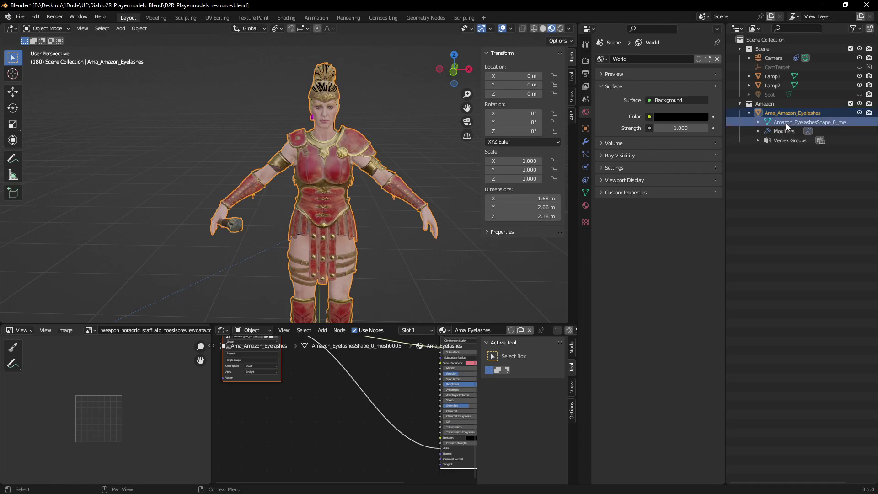
click(749, 112)
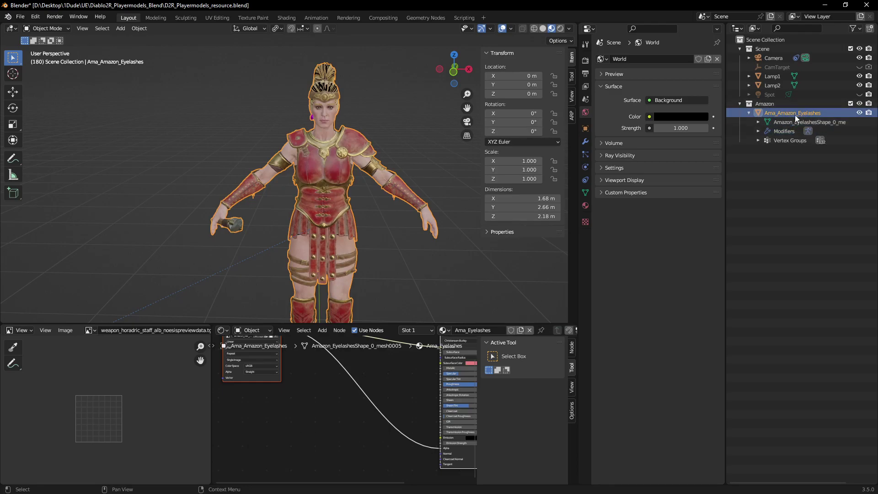
drag(459, 73, 403, 75)
middle_drag(238, 219, 256, 217)
click(248, 240)
click(258, 228)
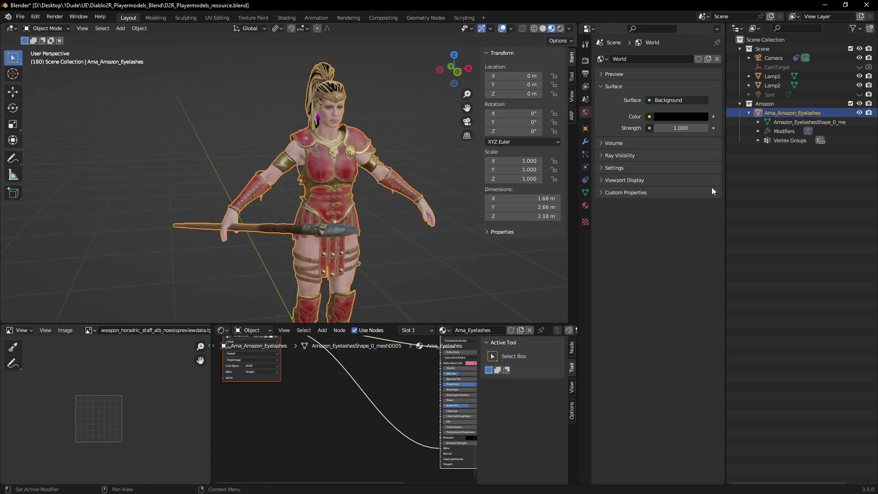
Deselect the model and undo the deletion of the hidden Amazon meshes.
click(809, 220)
key(ctrl+z)
key(ctrl+shift+z)
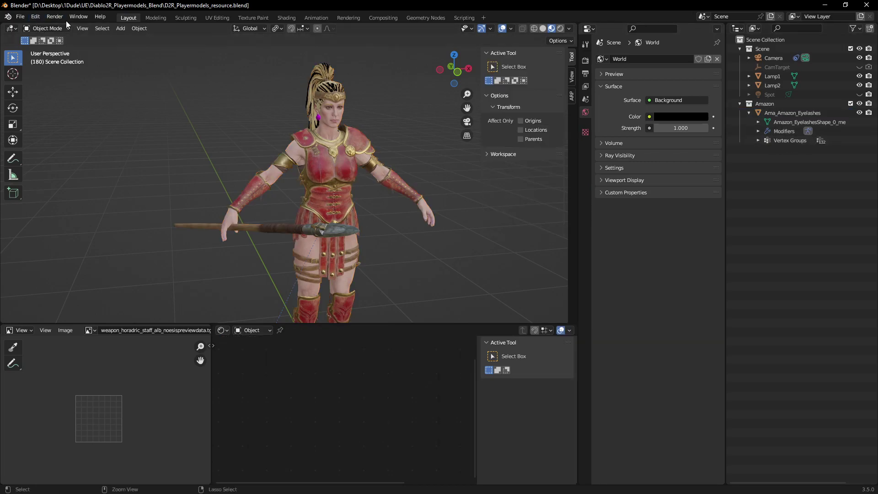
key(ctrl+shift+z)
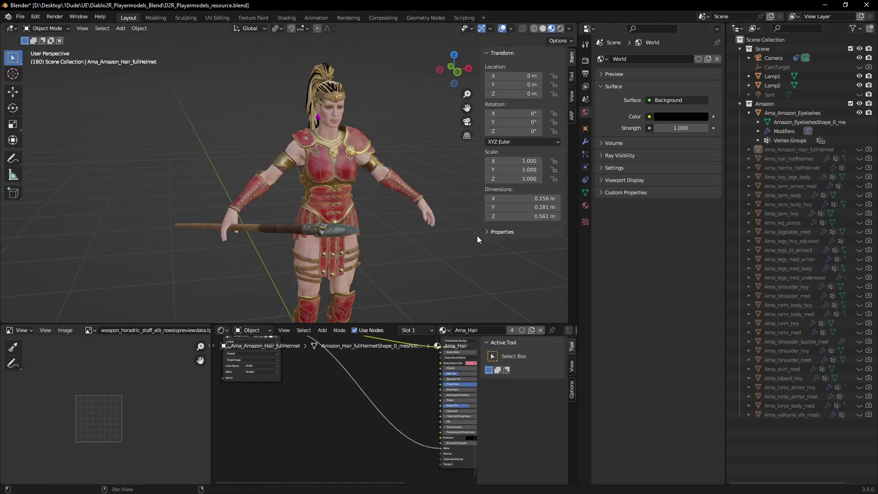
Try hiding the pike in the Amazon's hand, and undo the hiding.
click(274, 229)
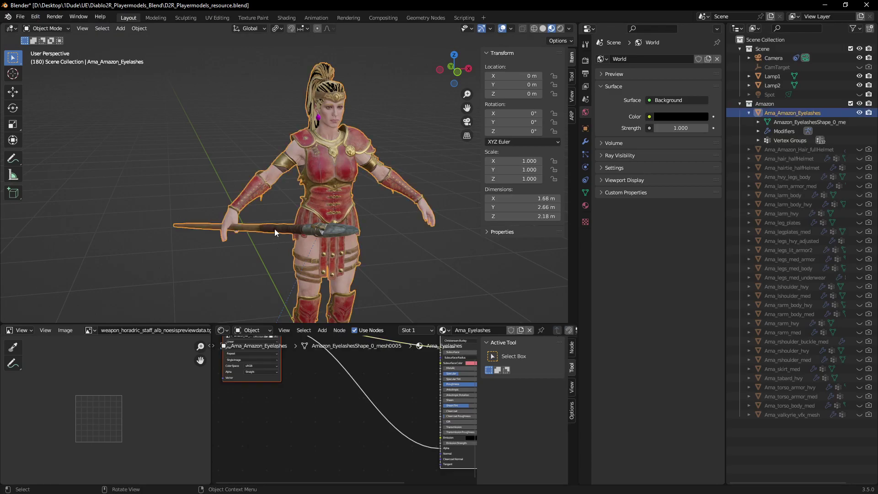
key(ctrl+z)
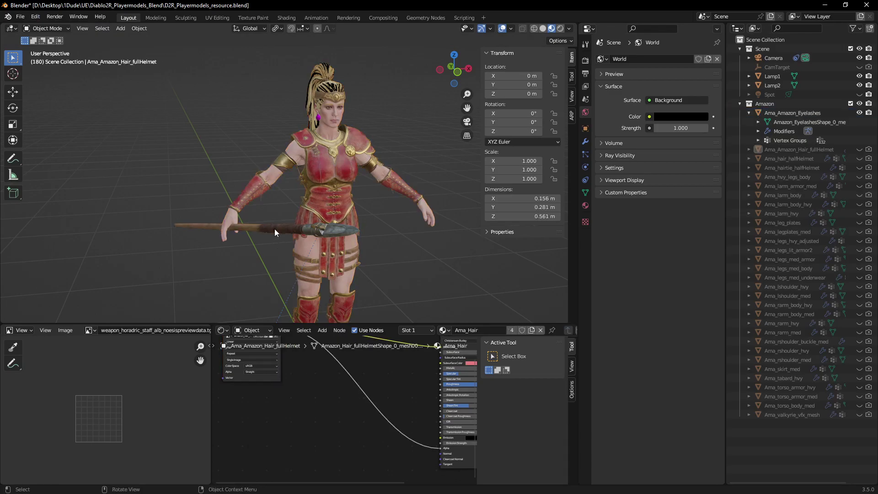
key(ctrl+shift+z)
key(h)
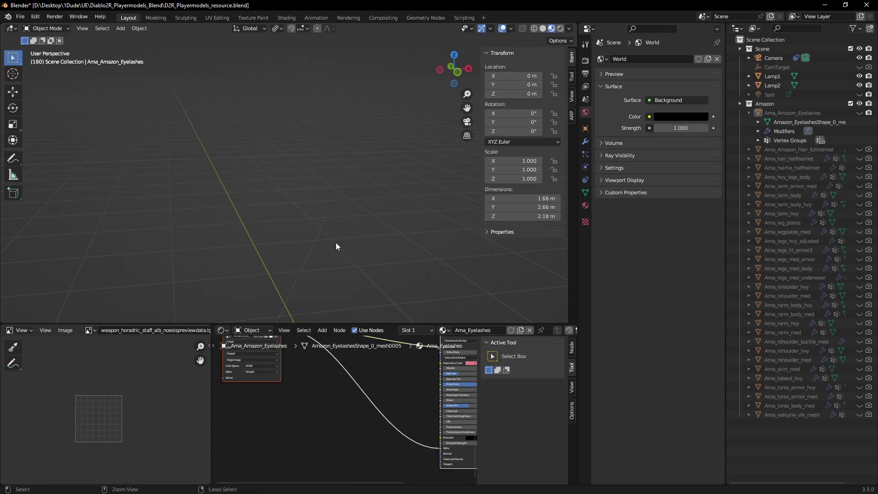
key(ctrl+z)
key(ctrl+z)
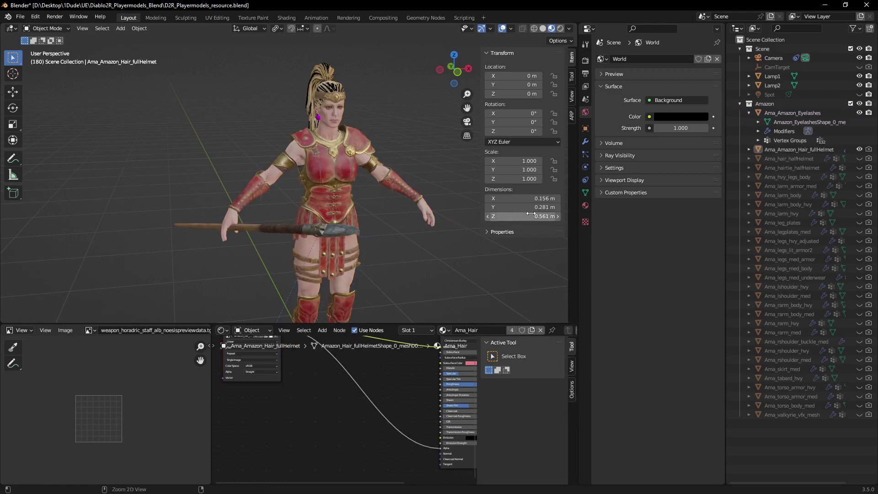
Undo the joining of the Amazon meshes.
key(ctrl+shift+z)
key(ctrl+z)
key(ctrl+z)
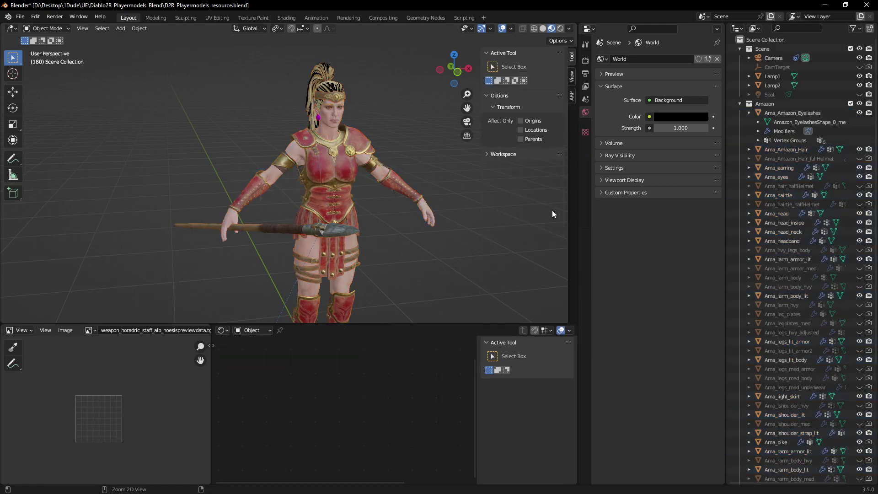
Delete the pike from the Amazon's hand and the Arm Ama armature, keeping the character meshes.
click(262, 225)
key(x)
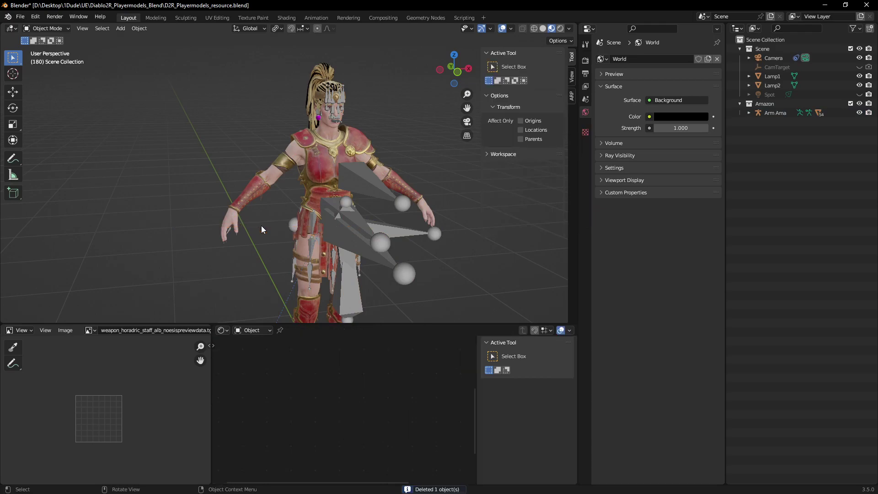
click(748, 112)
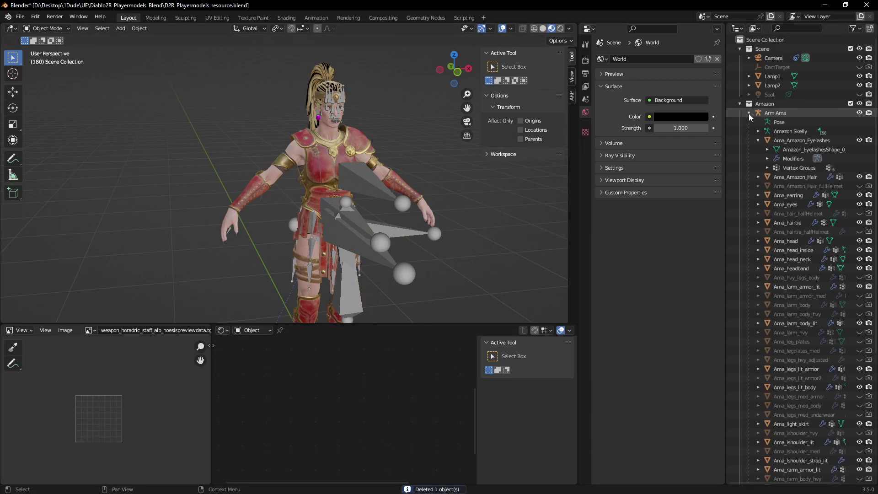
click(778, 131)
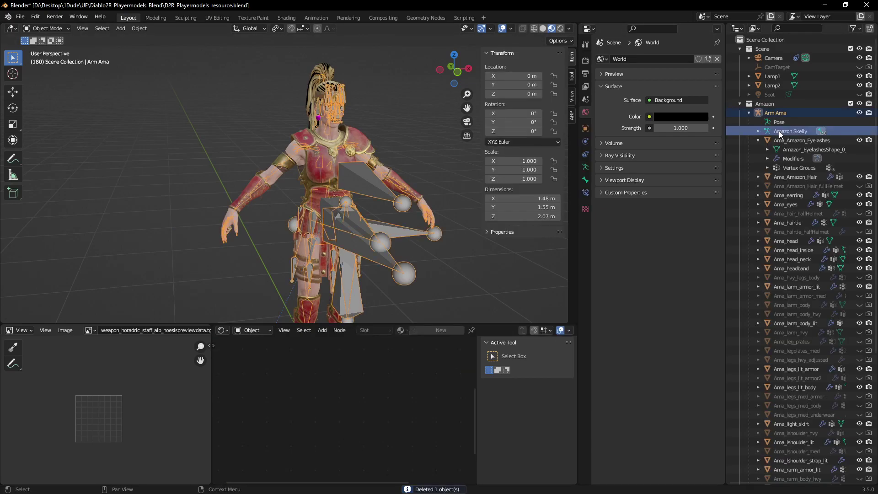
key(x)
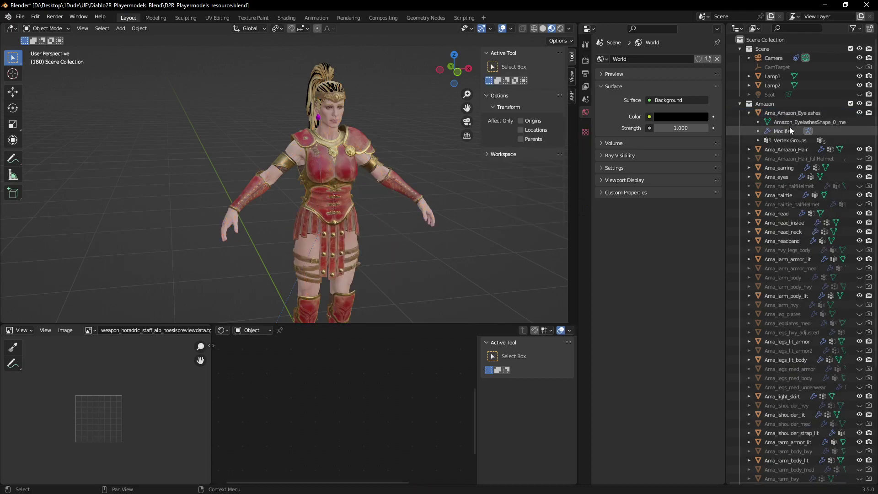
Collapse Ama_Amazon_Eyelashes and try selecting the hidden half-helmet, full-helmet, heavy-leg and left-arm meshes in groups.
click(748, 113)
scroll(821, 224, down, 6)
scroll(821, 232, up, 7)
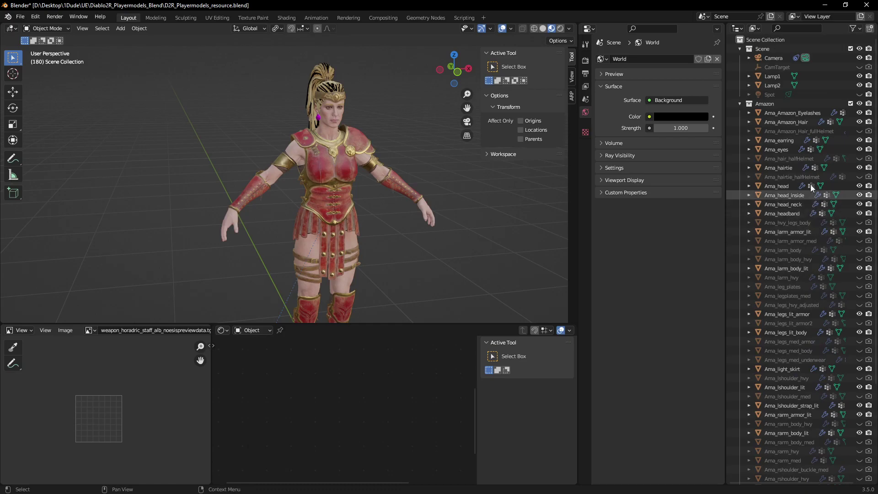
click(806, 133)
ctrl+click(781, 159)
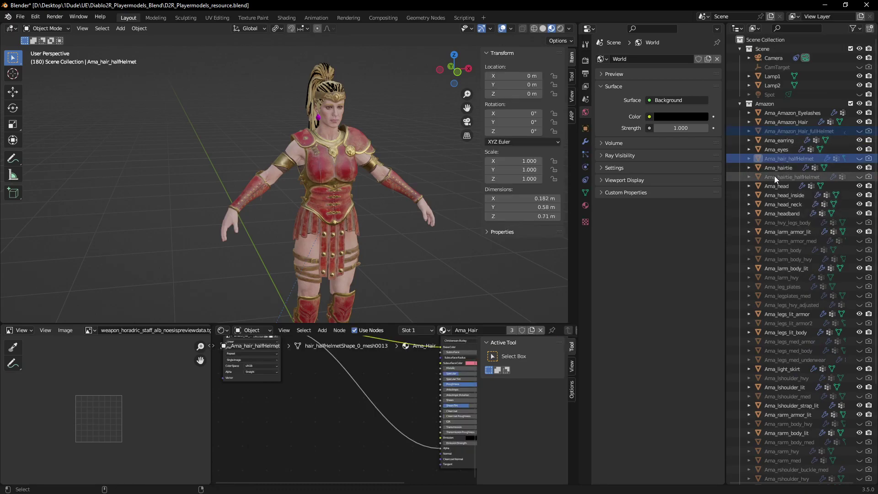
ctrl+click(775, 176)
ctrl+click(784, 220)
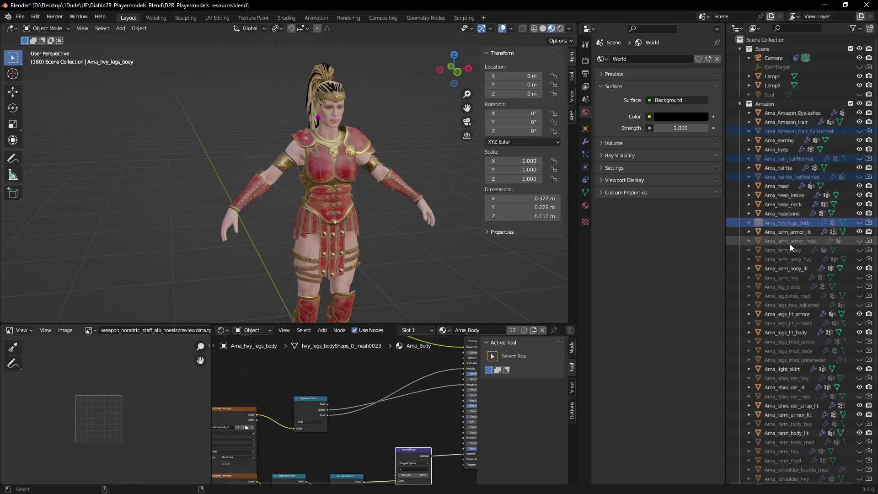
click(789, 242)
shift+click(794, 259)
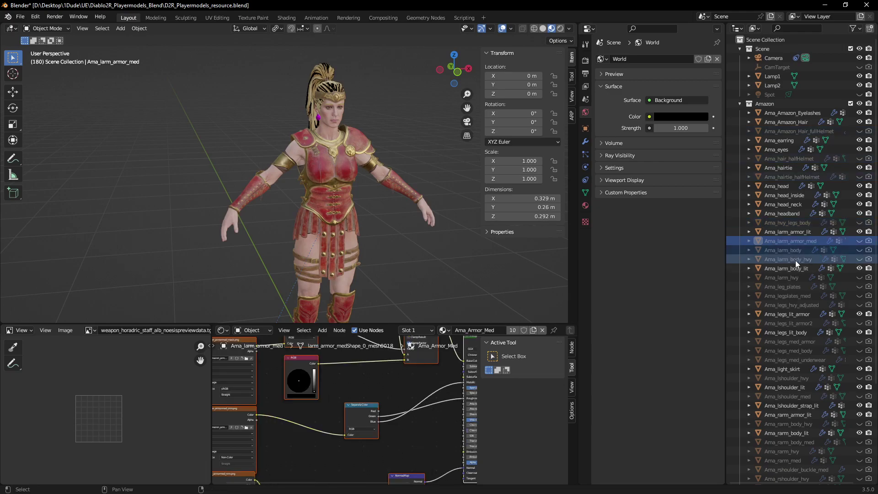
Delete the hidden Ama_valkyrie_vfx_mesh, the hidden medium and heavy torso meshes, Ama_tabard_hvy and Ama_skirt_med.
scroll(794, 260, down, 6)
click(786, 475)
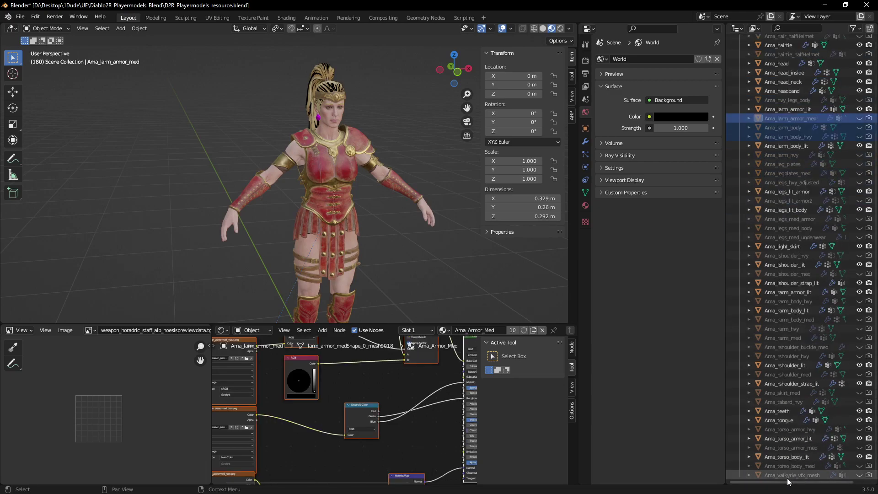
scroll(791, 455, up, 1)
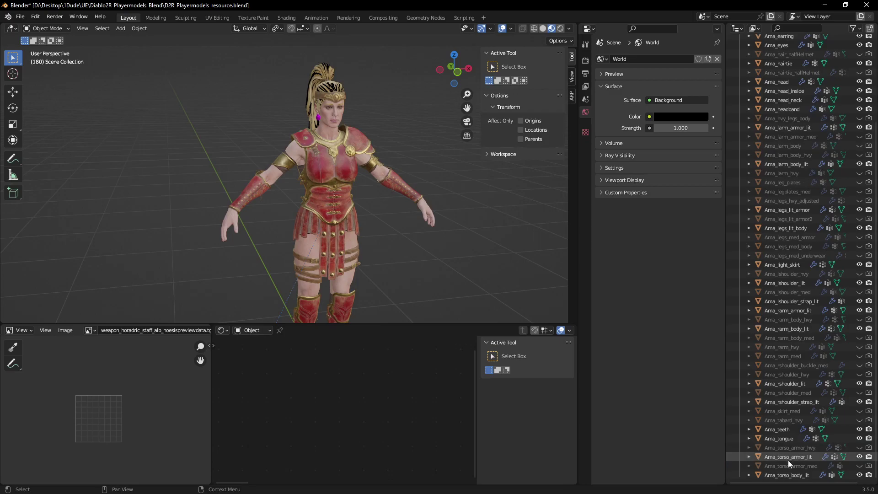
click(788, 458)
key(Delete)
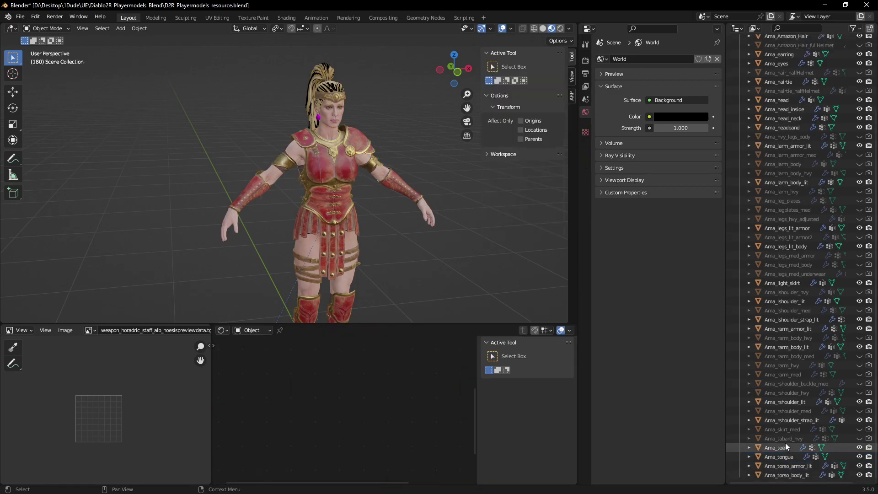
click(782, 438)
key(Delete)
click(785, 434)
key(Delete)
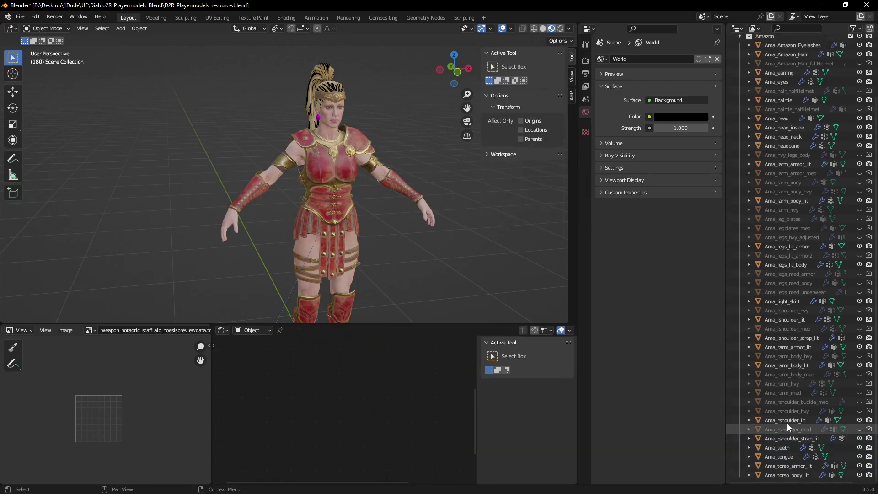
Delete the hidden right-shoulder meshes, including Ama_rshoulder_buckle_med, along with Ama_rarm_med, Ama_rarm_hvy and Ama_rarm_body_med.
click(787, 429)
key(Delete)
click(787, 419)
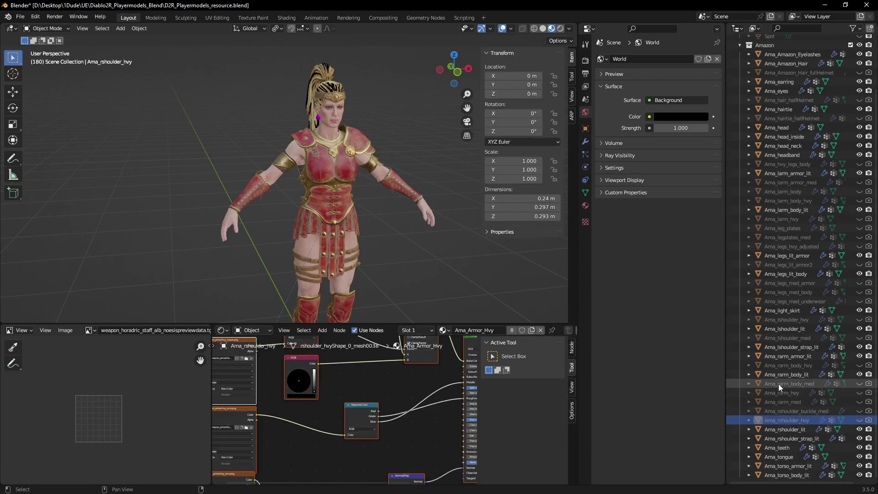
ctrl+click(781, 383)
key(Delete)
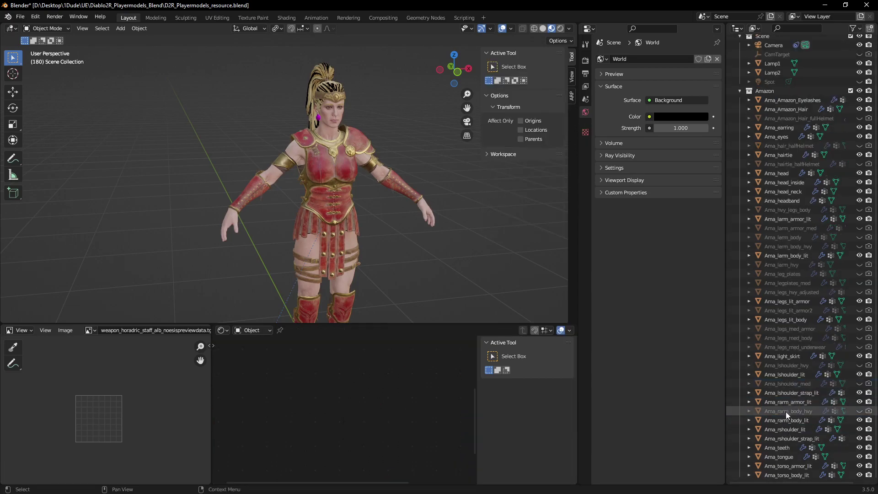
Delete the hidden Ama_rarm_body_hvy, the medium and heavy left-shoulder meshes, and the medium leg armor, body and underwear meshes.
click(786, 410)
ctrl+click(785, 384)
ctrl+click(786, 366)
ctrl+click(787, 347)
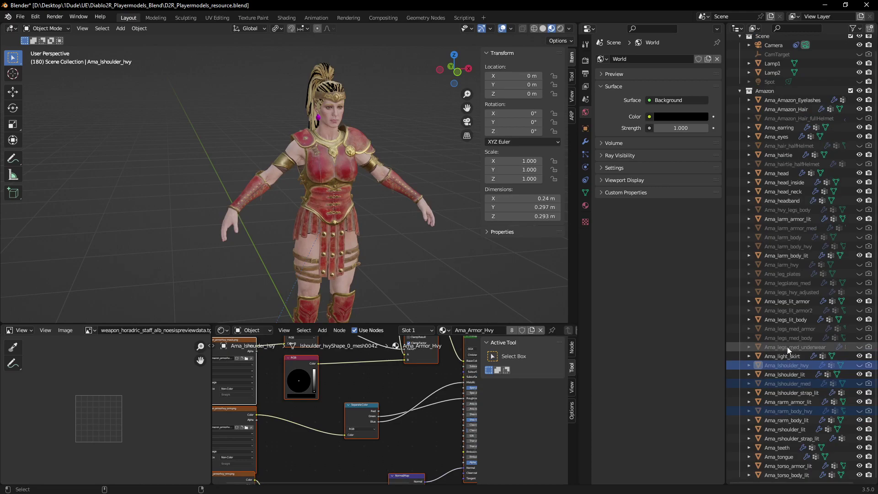
ctrl+click(787, 338)
ctrl+click(794, 328)
key(Delete)
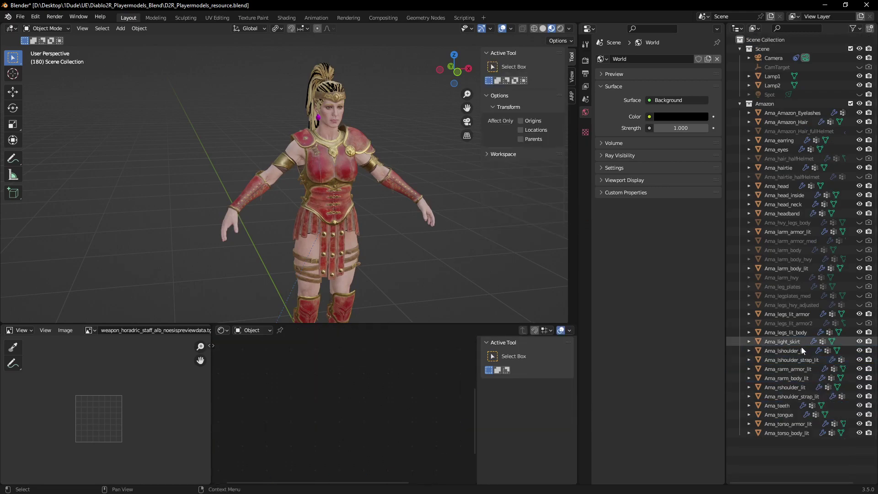
Delete the remaining hidden leg, left-arm, half-helmet and full-helmet meshes together, keeping Ama_larm_armor_lit and Ama_larm_body_lit.
click(783, 323)
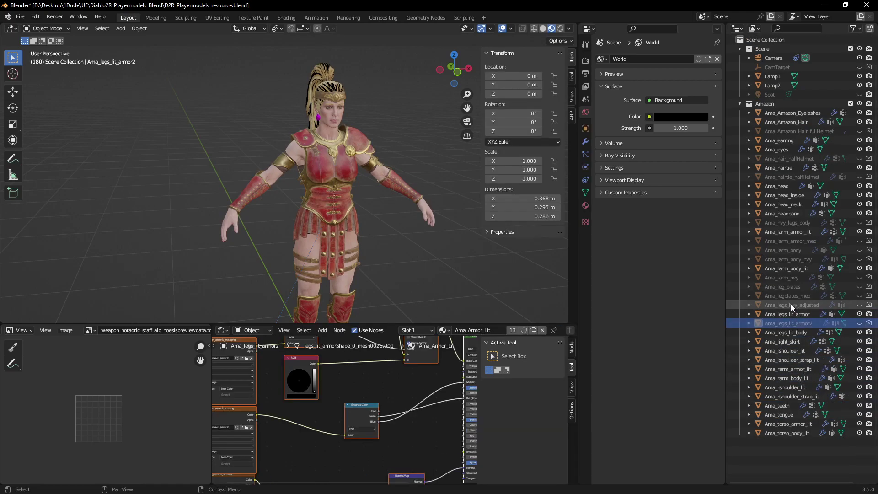
ctrl+click(791, 303)
ctrl+click(791, 295)
ctrl+click(789, 285)
ctrl+click(787, 269)
ctrl+click(788, 277)
ctrl+shift+click(788, 232)
ctrl+click(787, 268)
ctrl+click(795, 270)
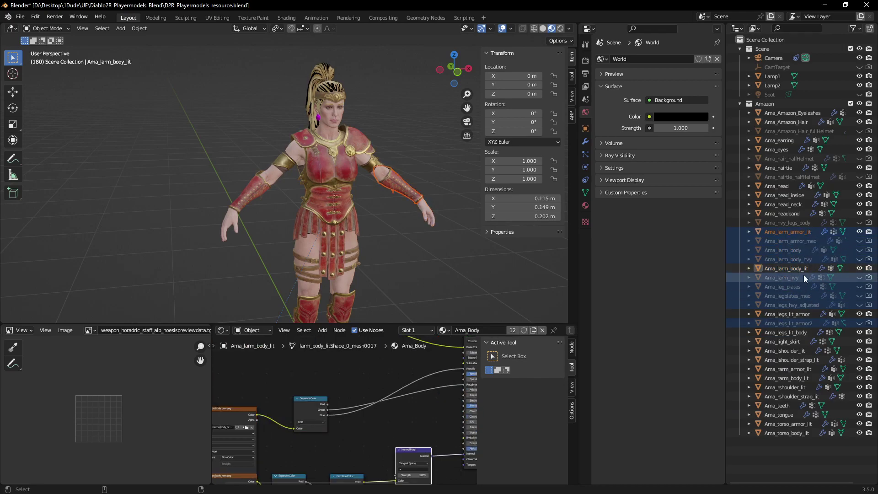
ctrl+click(783, 232)
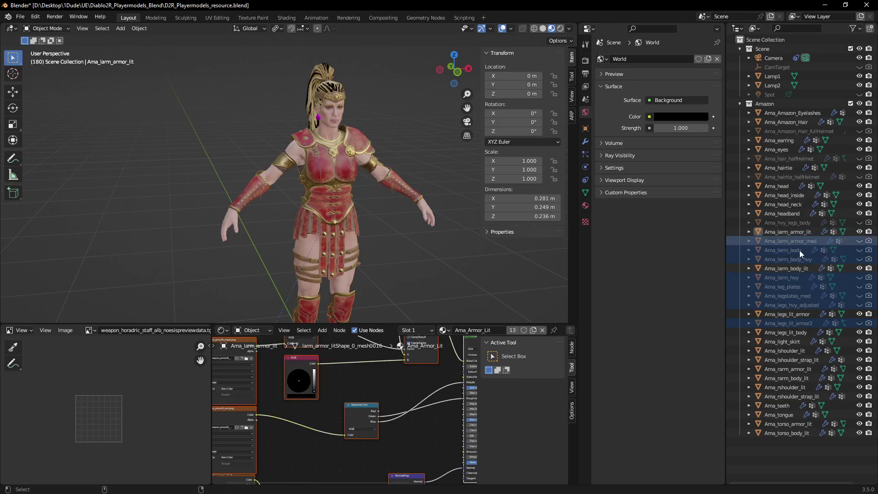
ctrl+click(778, 222)
ctrl+click(788, 177)
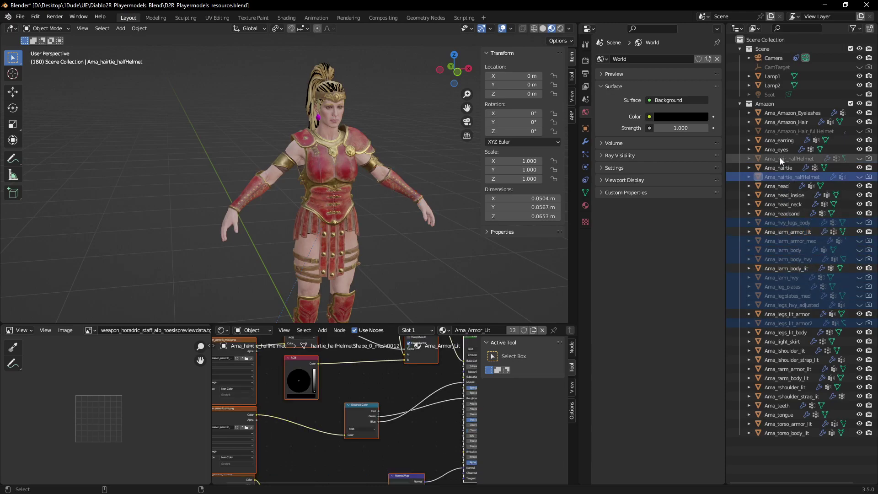
ctrl+click(780, 158)
ctrl+click(786, 133)
key(Delete)
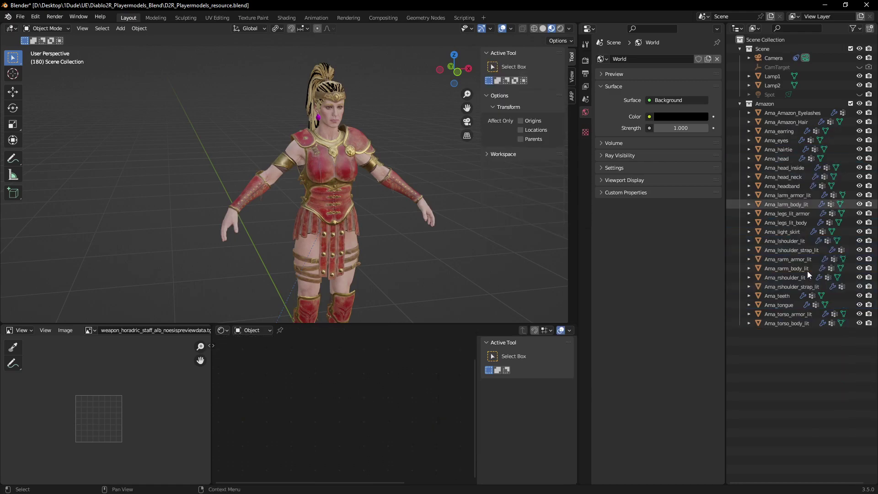
Toggle the visibility of Ama_Amazon_Hair off and on, and inspect the Amazon's hair and head up close.
drag(454, 71, 498, 74)
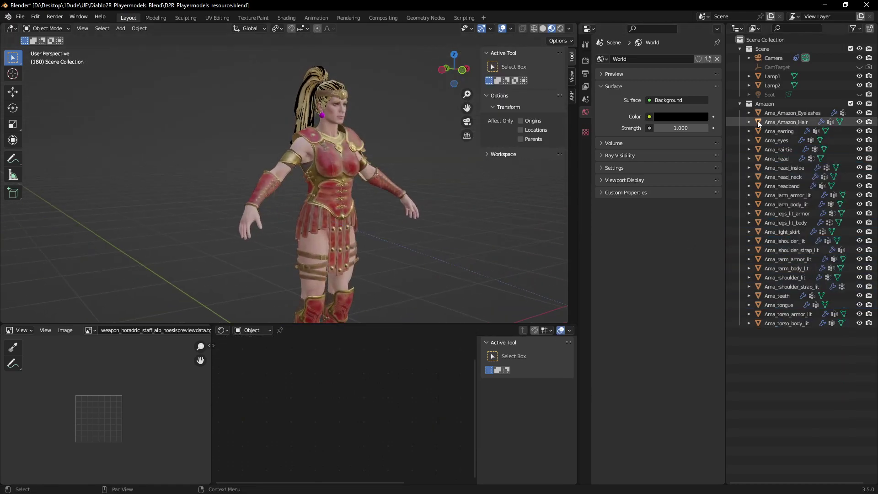
click(859, 122)
click(859, 122)
click(859, 122)
click(860, 122)
drag(466, 108, 463, 110)
scroll(399, 129, up, 4)
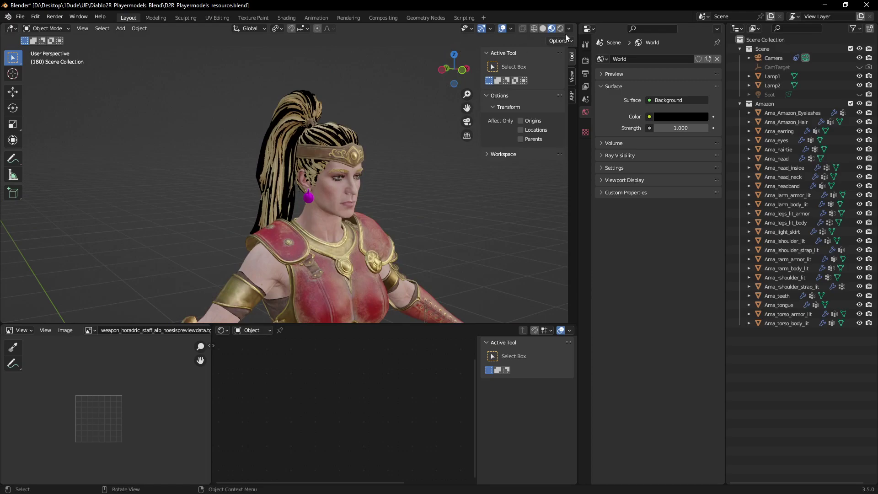
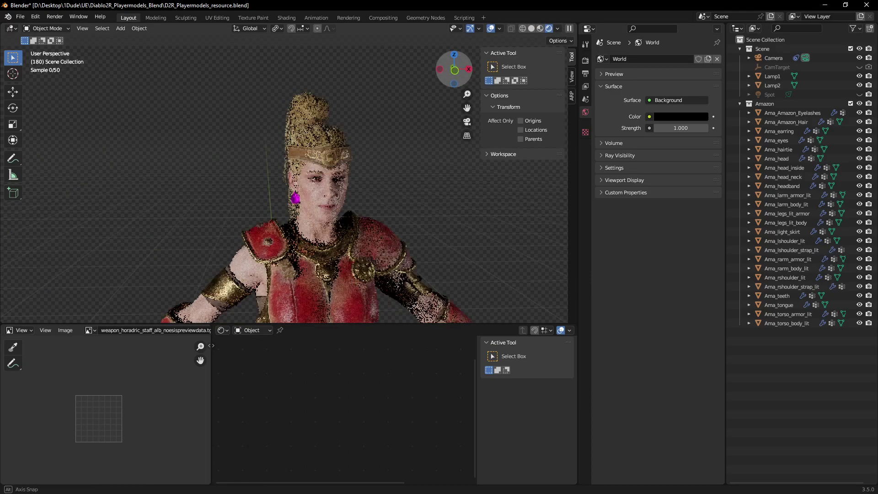
Return to material preview shading and join all meshes from Ama_Amazon_Eyelashes to Ama_torso_body_lit into one object.
click(785, 112)
shift+click(779, 322)
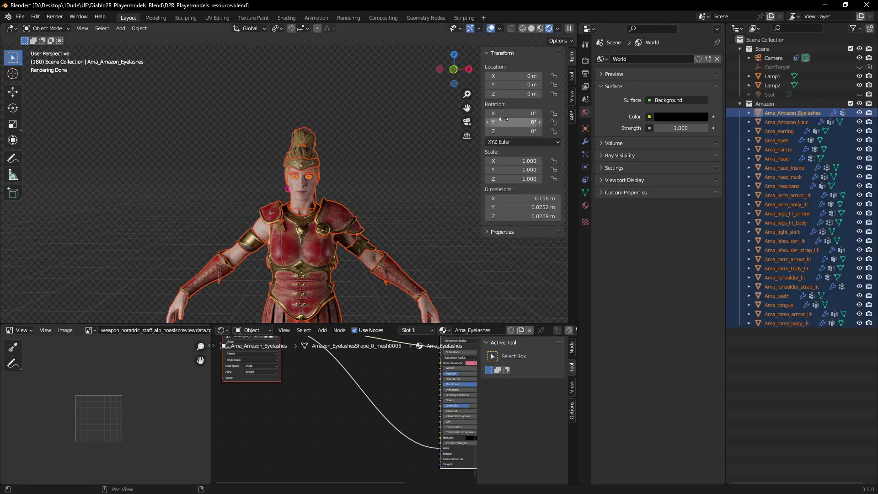
mouse_move(455, 82)
mouse_down()
mouse_move(471, 85)
mouse_move(455, 82)
mouse_up()
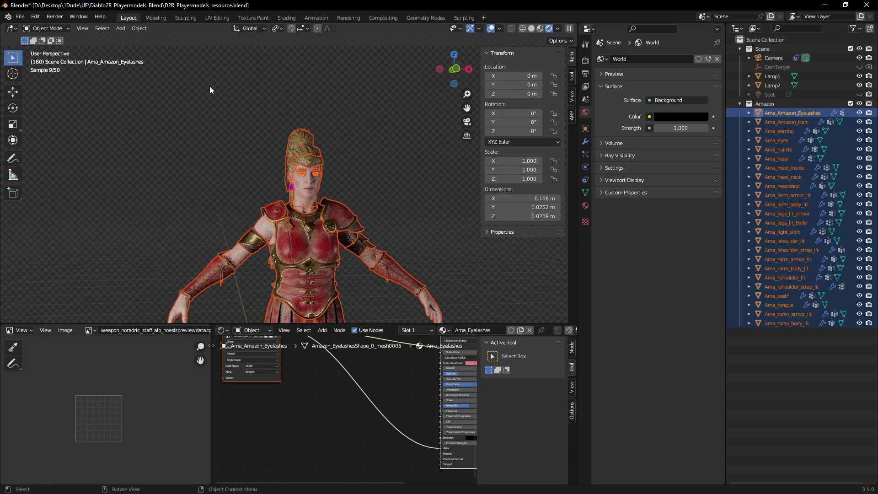
click(540, 28)
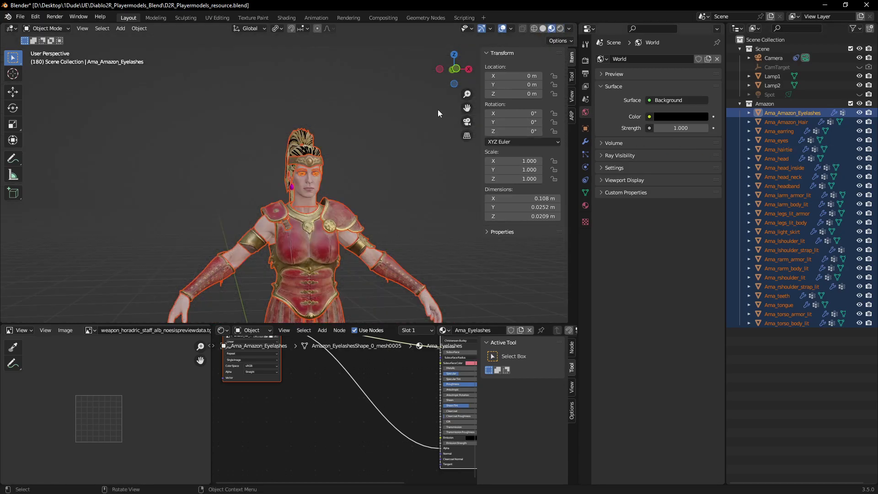
click(136, 30)
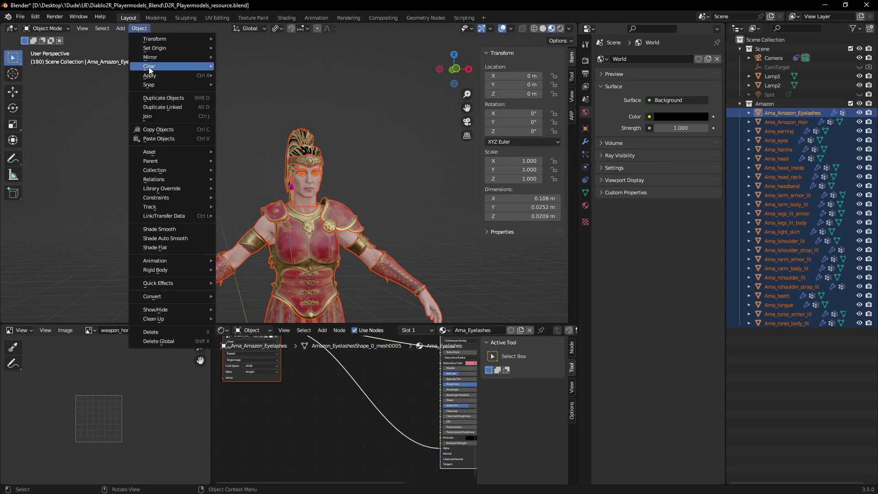
click(157, 116)
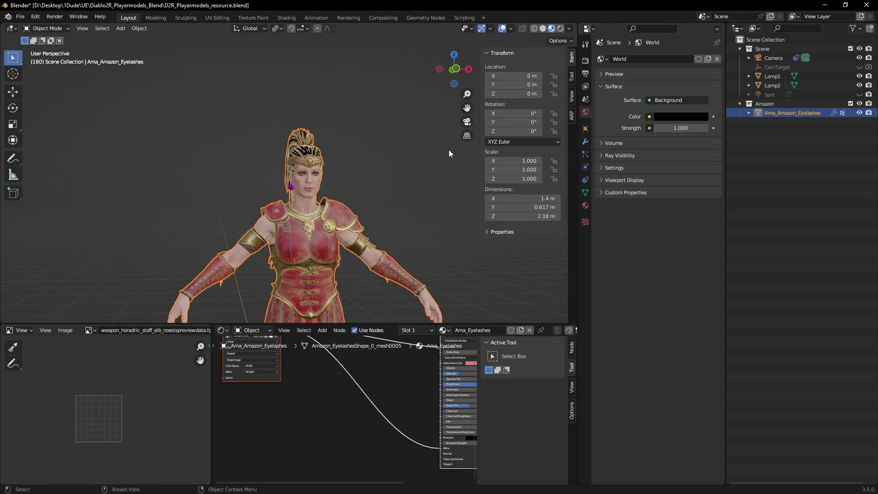
Rename the joined character mesh as Amazon and deselect it.
double_click(787, 111)
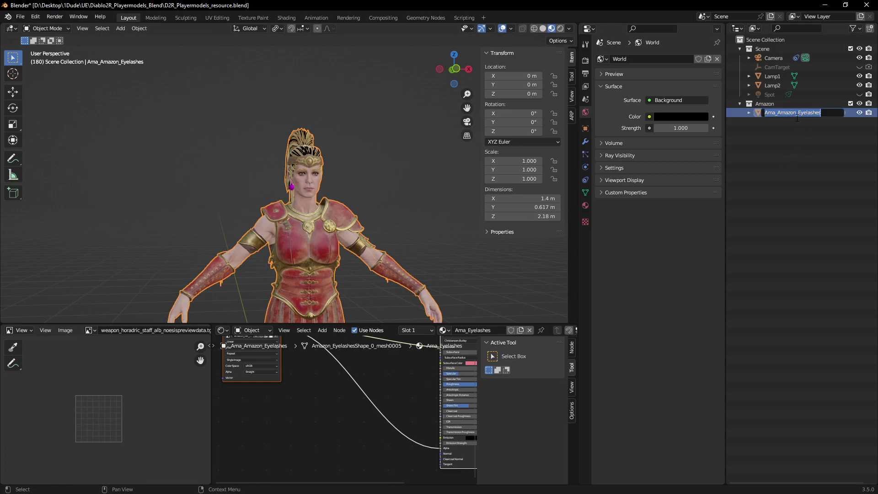
text(Amazon)
key(Return)
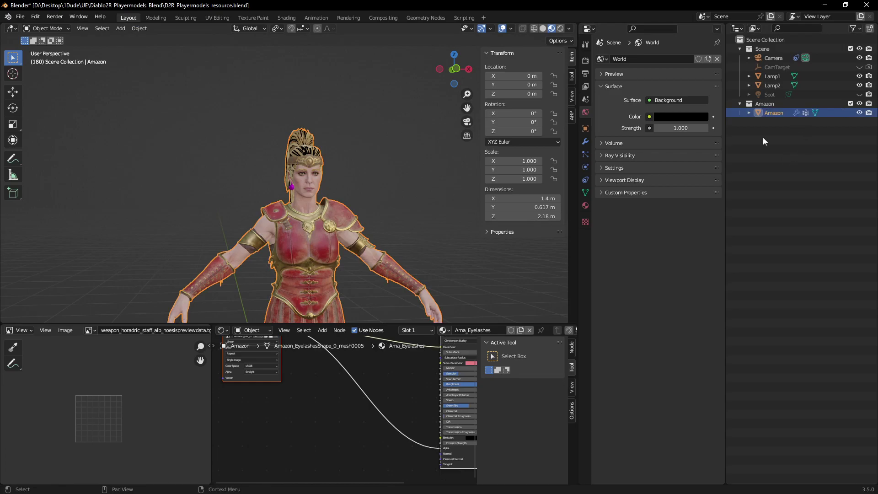
drag(455, 69, 460, 69)
click(388, 130)
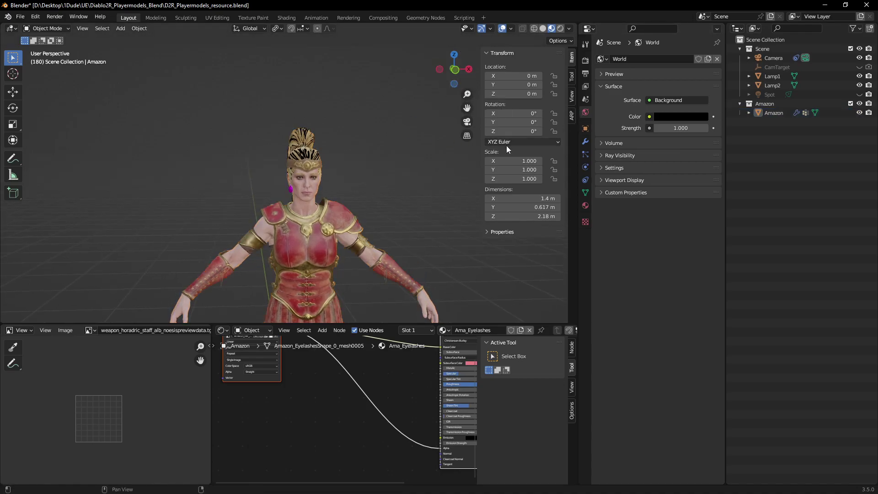
Open the Auto-Rig Pro tools and check the enabled add-ons in the preferences.
click(570, 117)
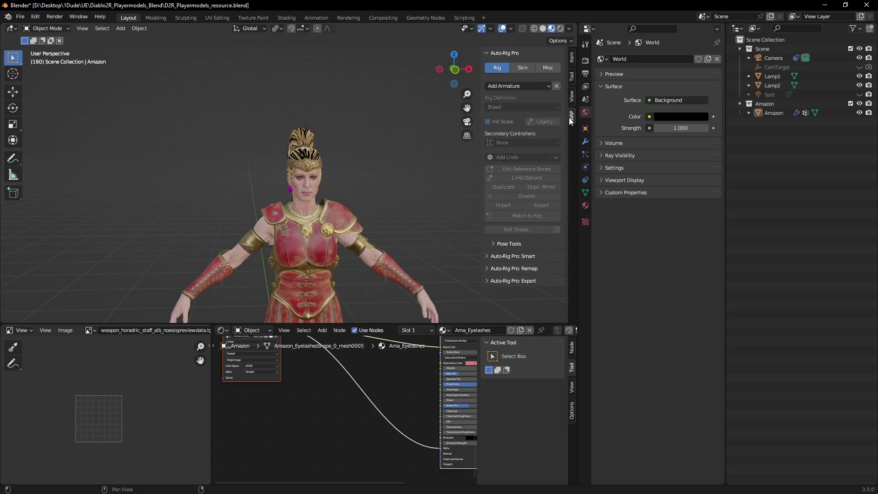
click(36, 17)
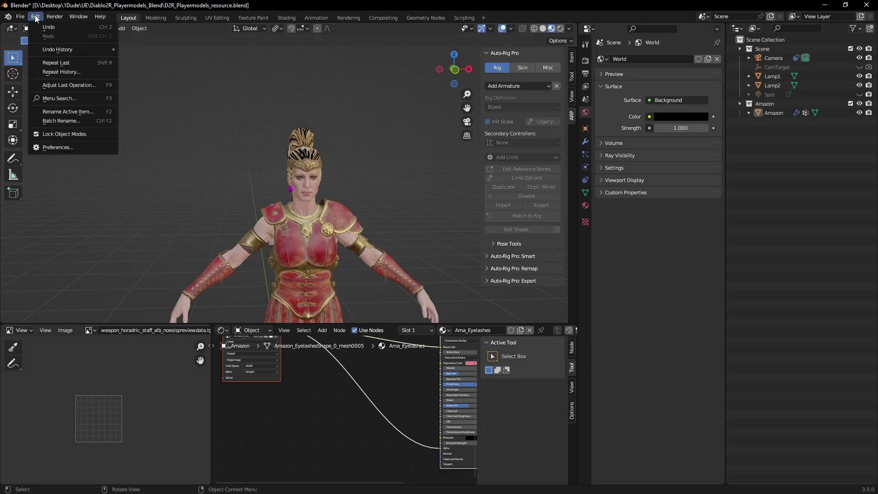
click(42, 147)
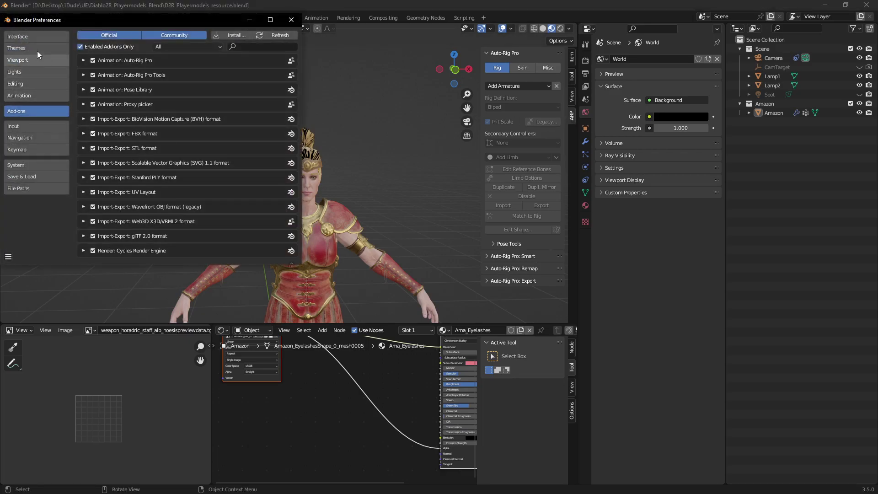
click(292, 24)
drag(471, 108, 486, 123)
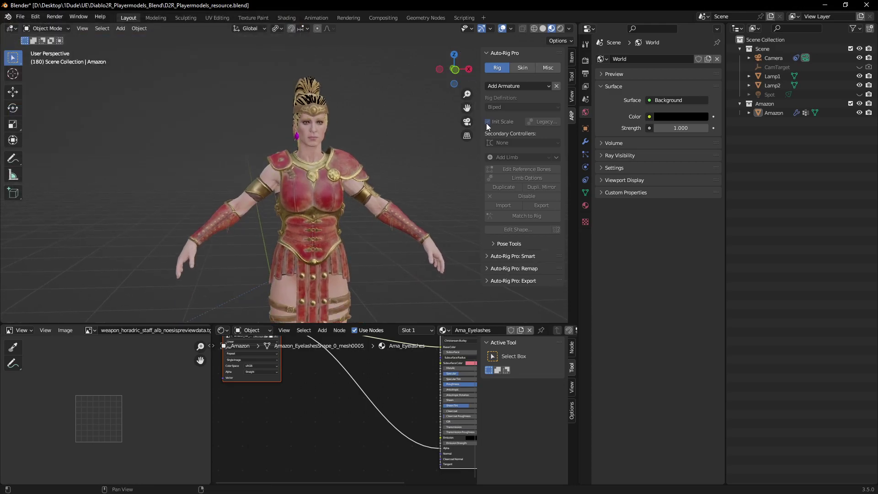
Start Auto-Rig Pro Smart rigging on the Amazon mesh with the Full Body option.
click(774, 114)
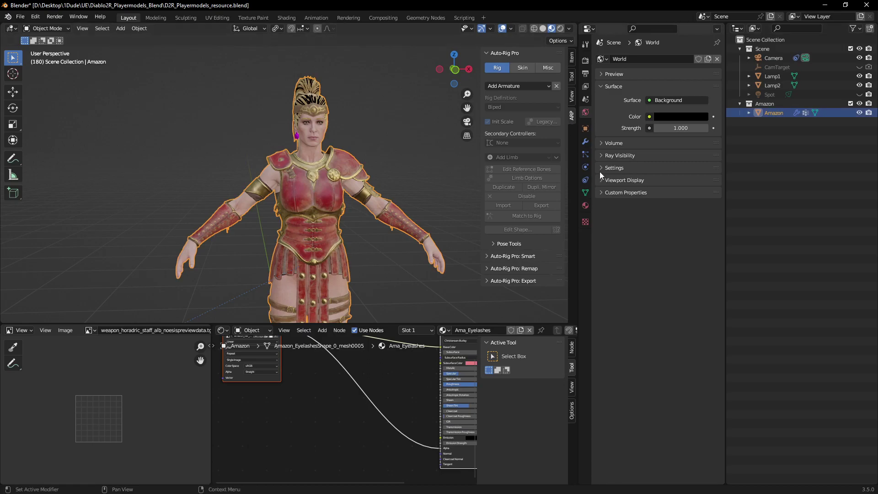
click(486, 258)
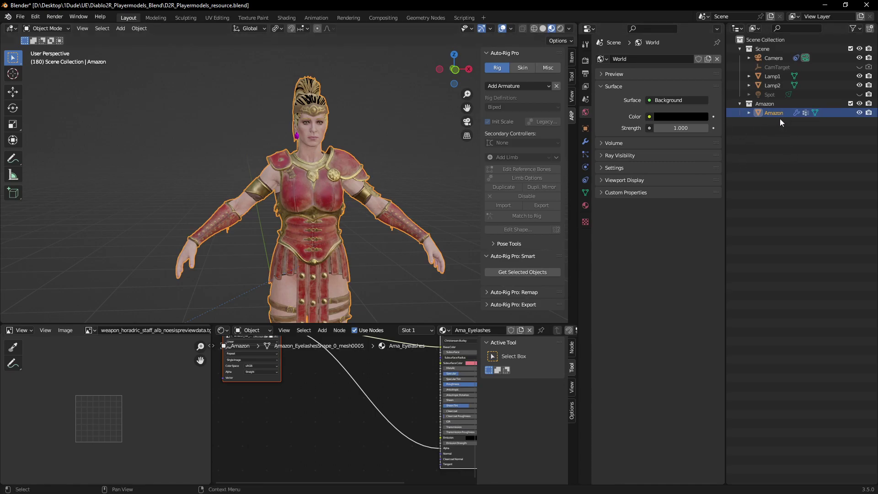
click(513, 273)
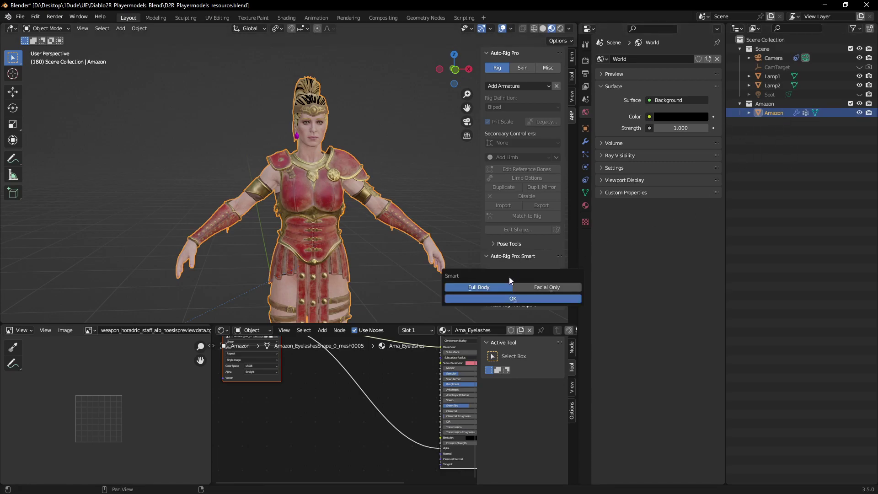
click(512, 299)
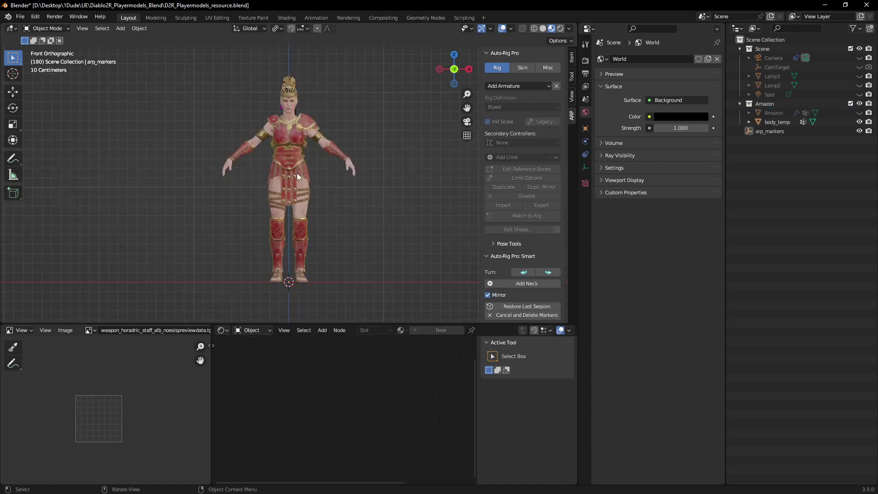
Place the Smart neck marker at the base of the Amazon's neck and the chin marker on her chin.
scroll(300, 182, up, 1)
drag(332, 322, 332, 364)
scroll(303, 298, up, 1)
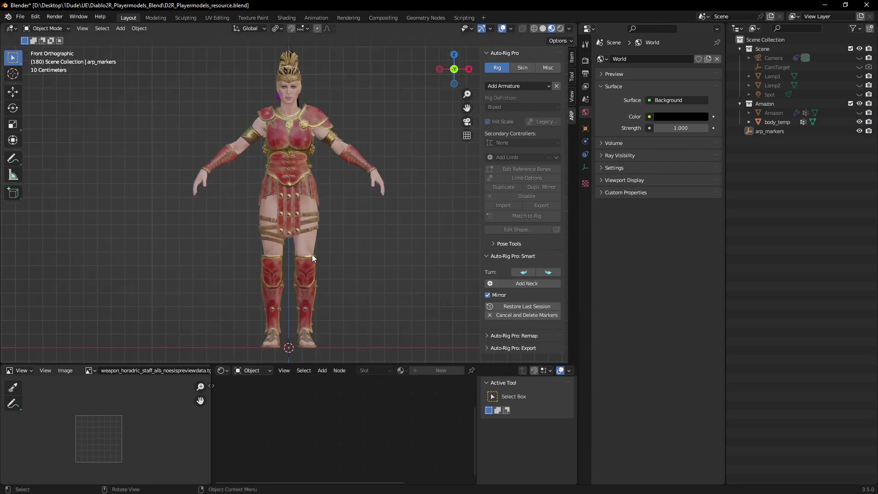
click(529, 284)
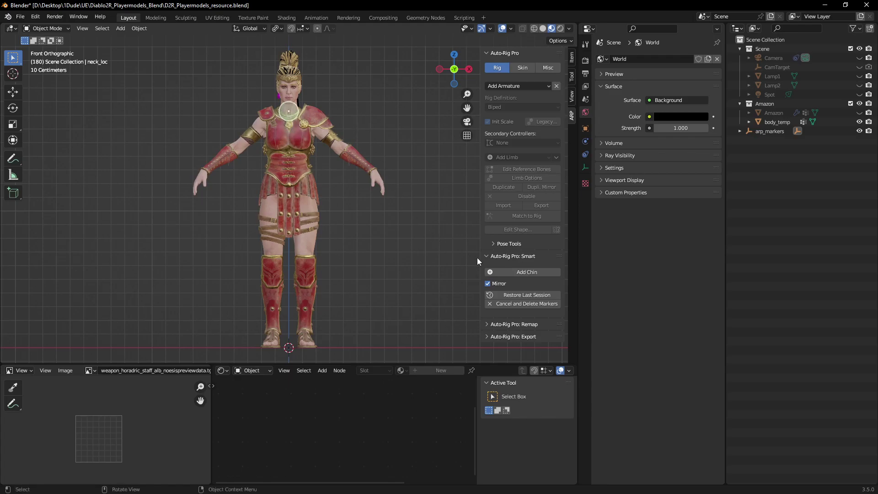
click(521, 272)
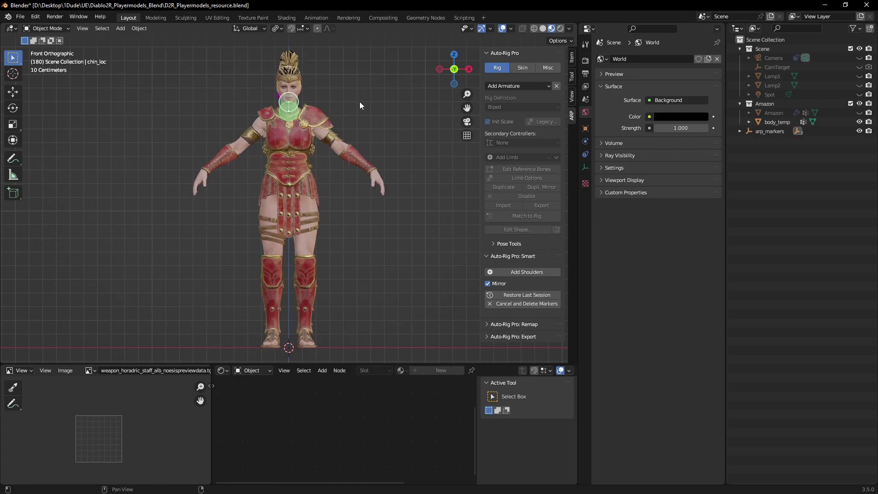
Place the mirrored shoulder markers on the shoulder joints and the mirrored wrist markers on the wrists.
click(518, 273)
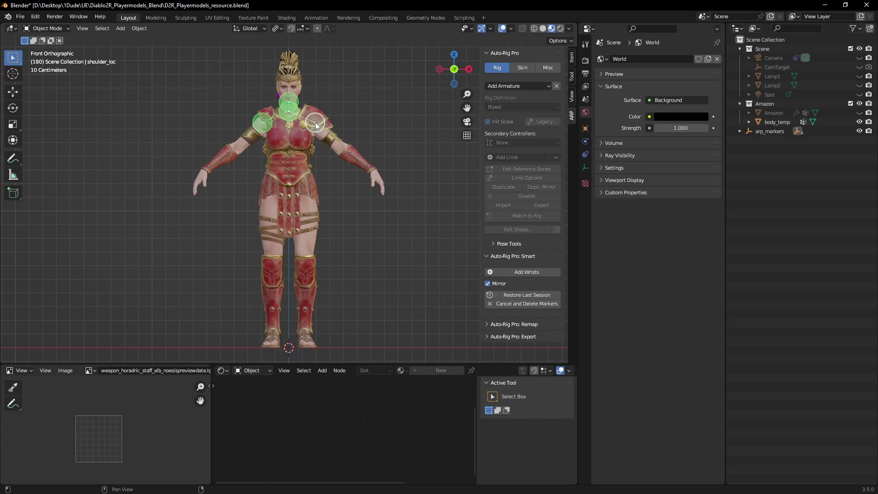
click(316, 124)
click(521, 272)
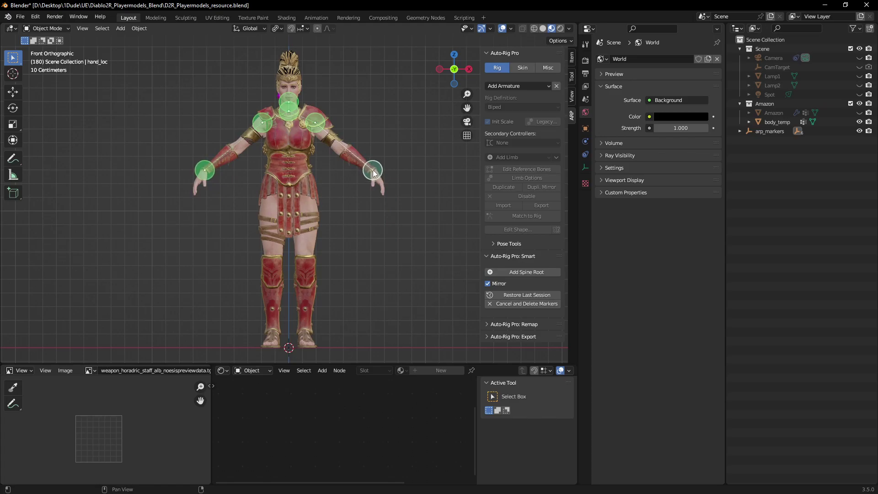
click(373, 172)
Place the spine root marker at the pelvis and the mirrored ankle markers on the ankles.
click(519, 272)
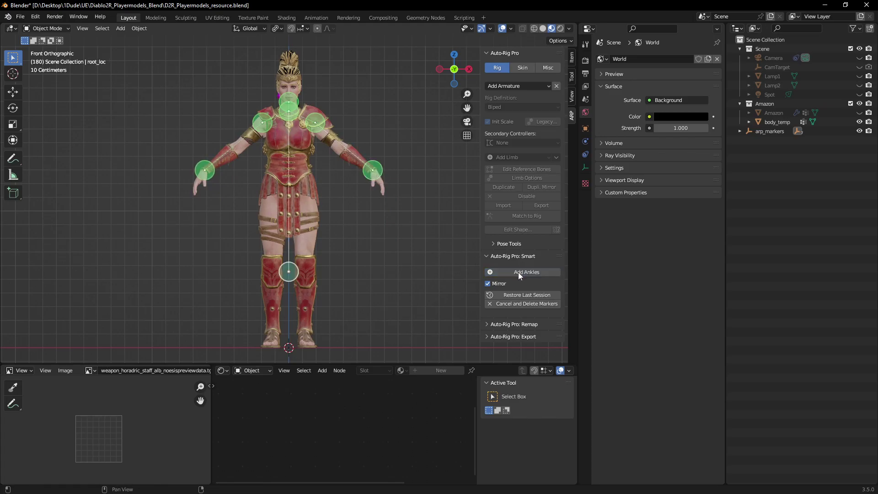
click(315, 195)
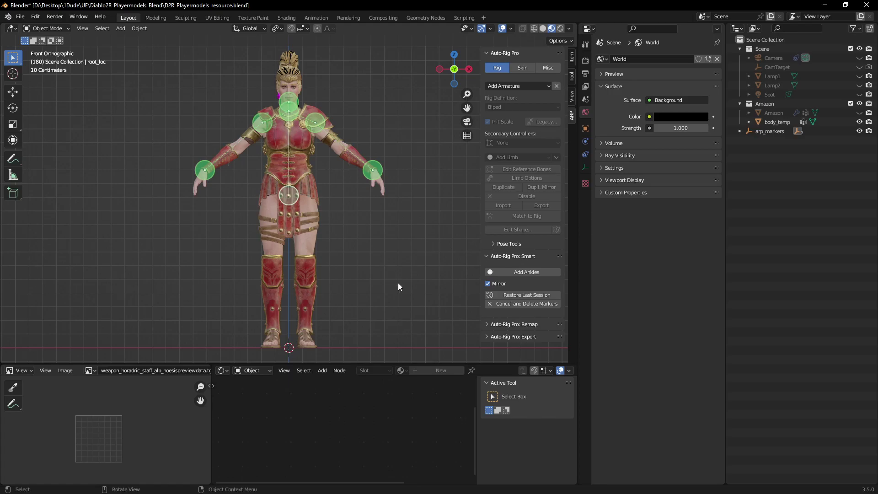
click(529, 272)
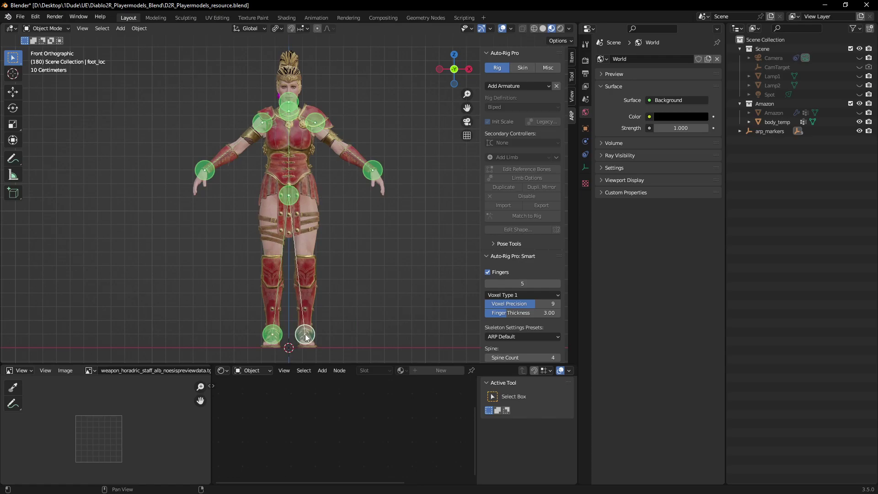
click(305, 336)
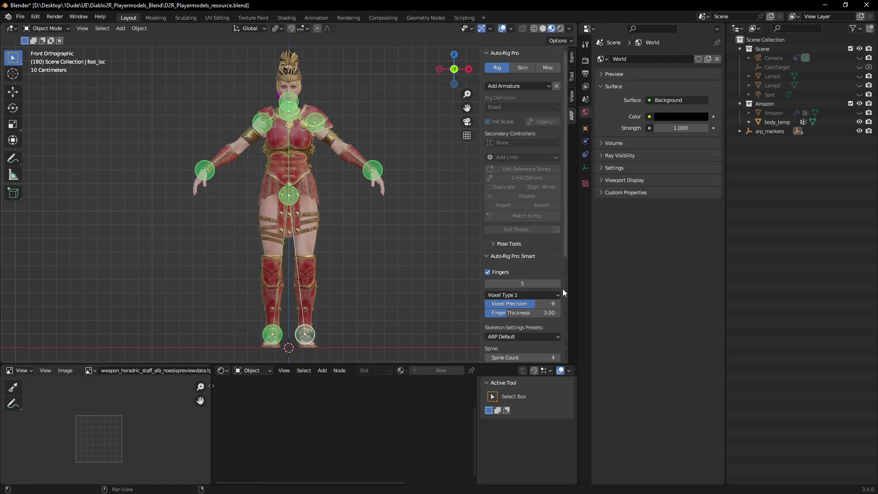
Generate the reference skeleton from the markers with the default Smart settings and match it to the rig.
scroll(544, 306, down, 4)
scroll(530, 334, down, 2)
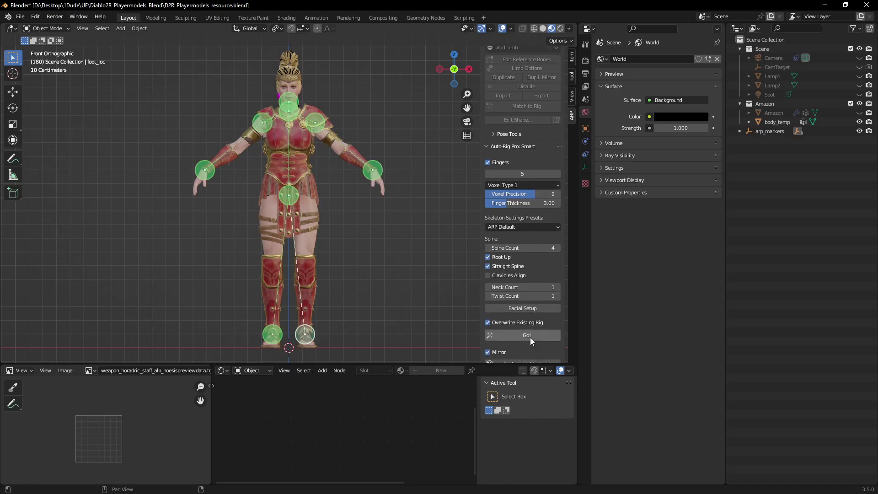
click(524, 334)
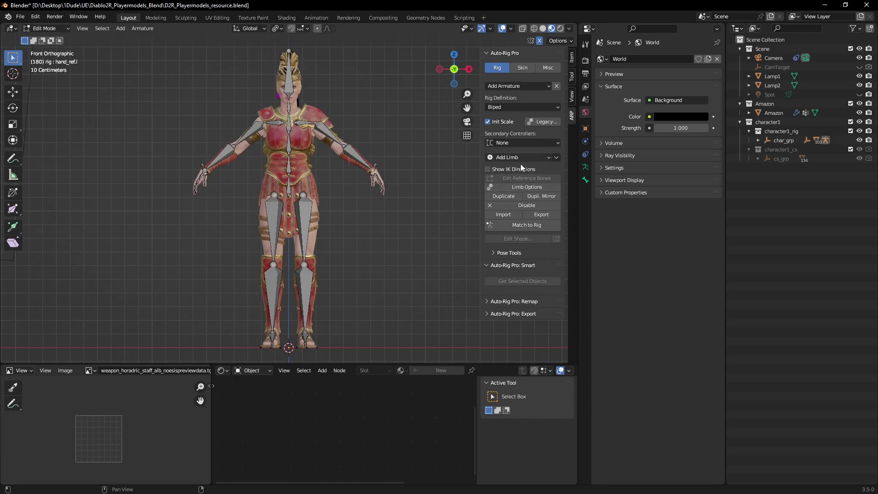
click(536, 225)
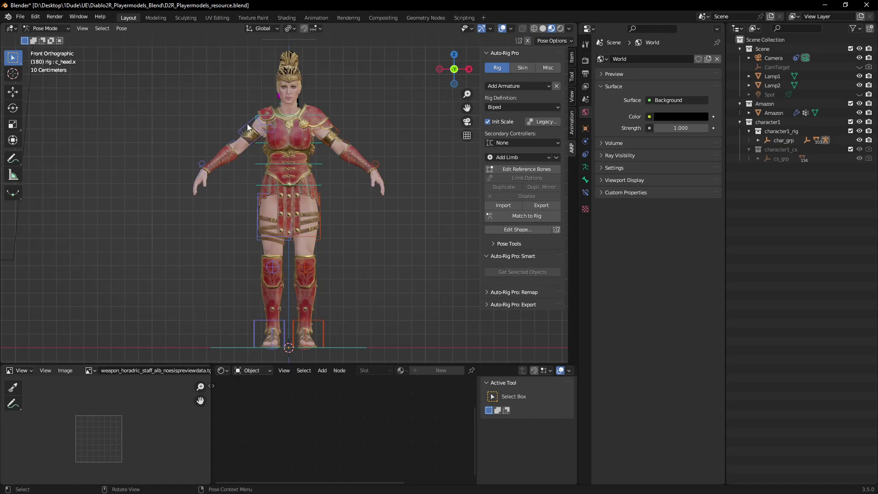
Show the Auto-Rig Pro skin settings and, in Object Mode, select the Amazon mesh together with the rig.
click(521, 70)
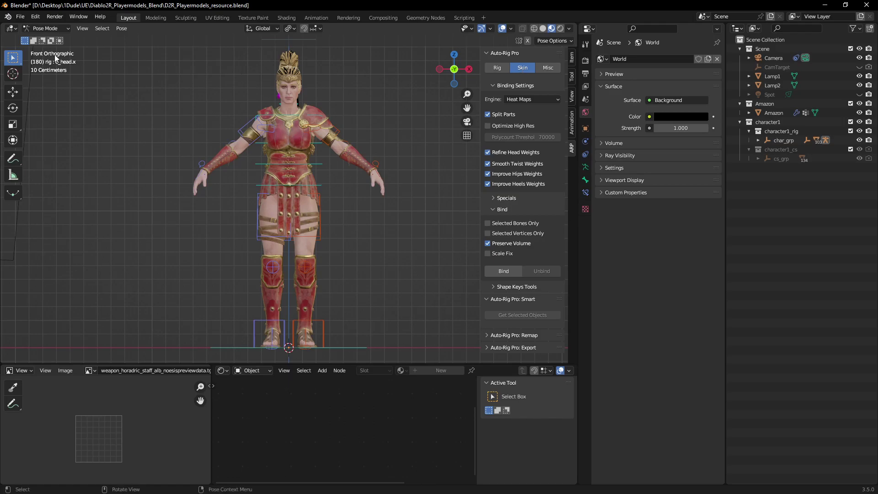
click(51, 28)
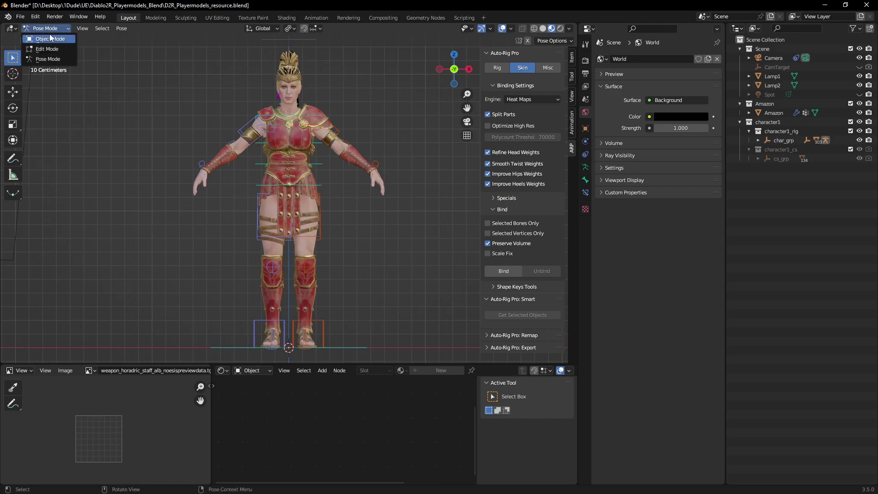
click(50, 39)
click(315, 110)
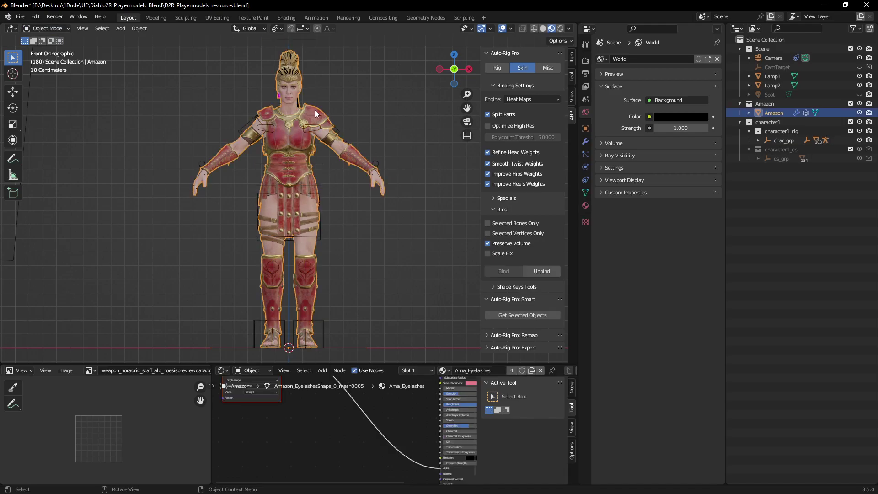
shift+click(247, 124)
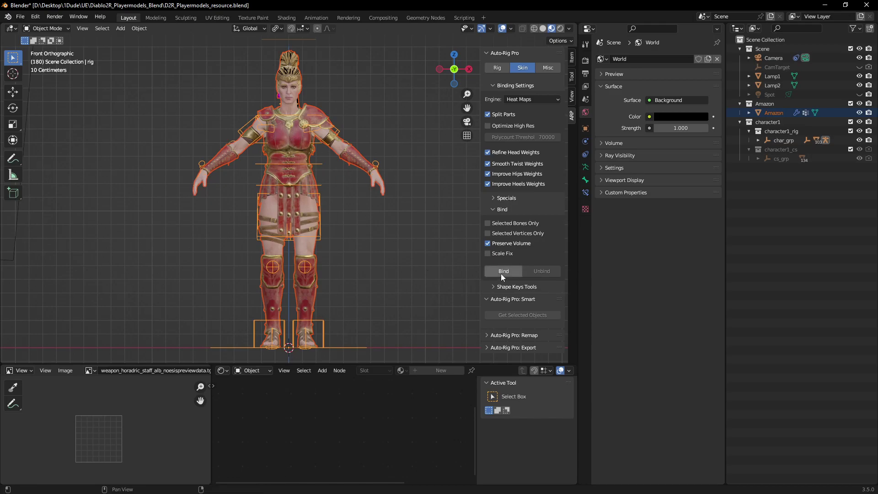
Set the binding engine to Voxelized and bind the Amazon mesh to the rig.
click(523, 102)
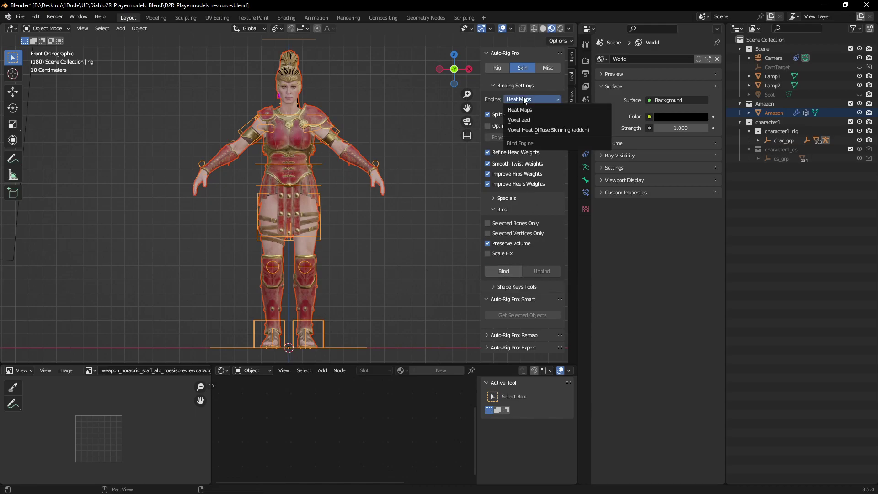
click(530, 120)
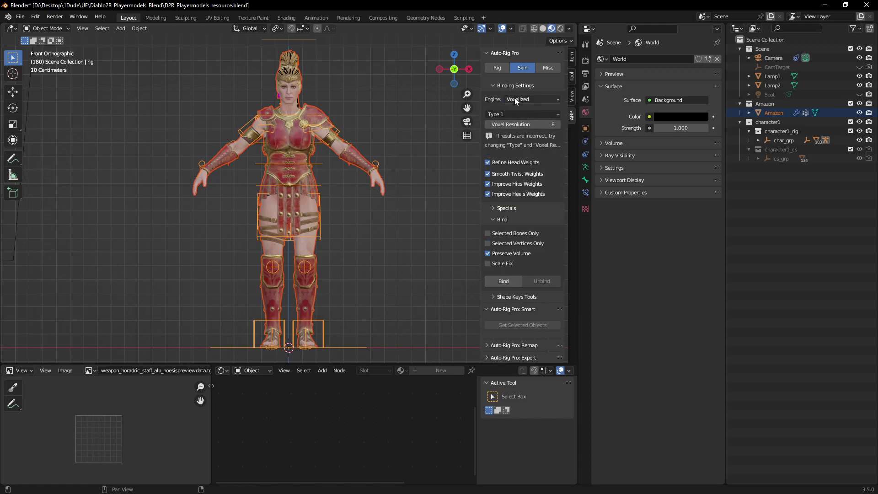
click(524, 100)
click(521, 119)
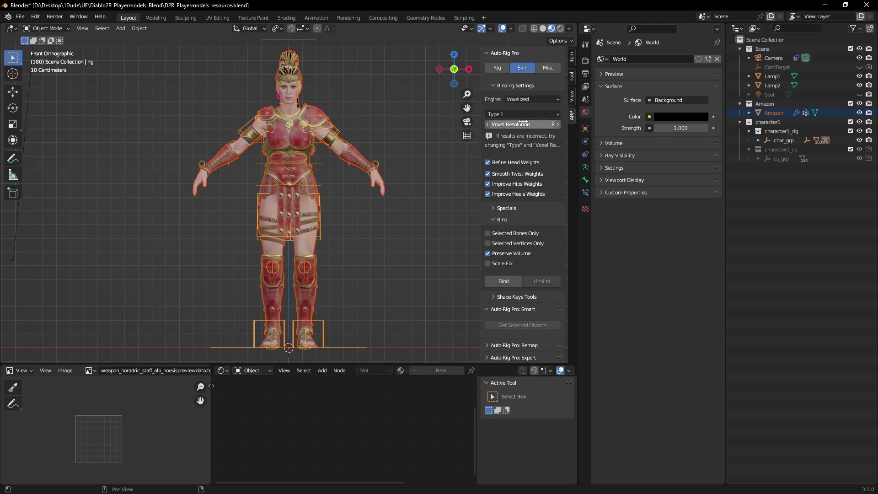
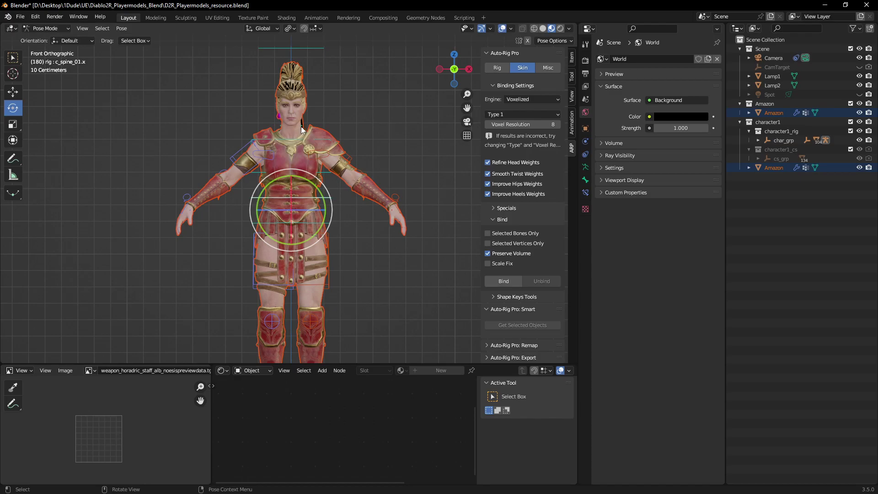
Test the neck deformation by rotating the c_neck.x control, and cancel the rotation.
click(301, 130)
key(r)
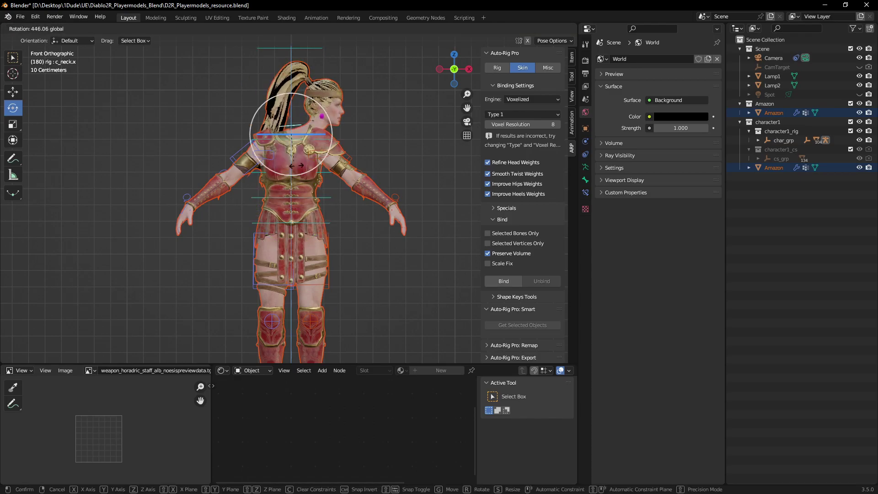
right_click(296, 129)
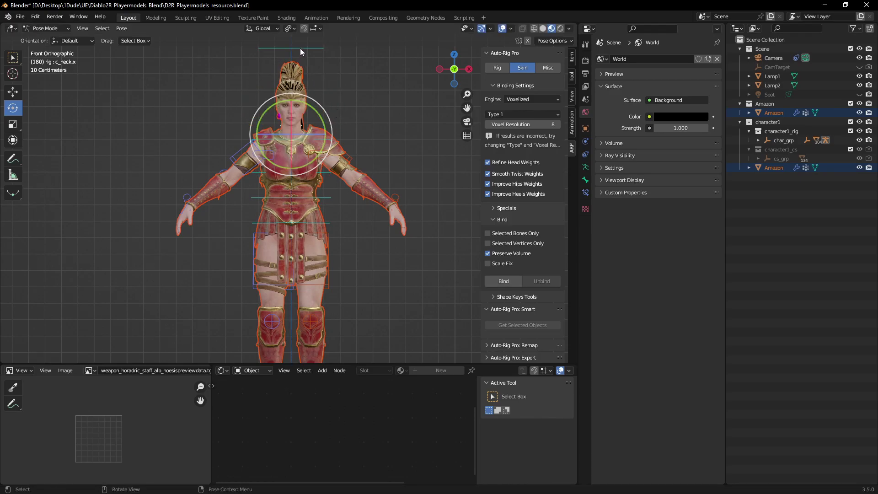
Test the head deformation by turning the c_head.x control sideways, undoing each rotation.
click(299, 113)
key(r)
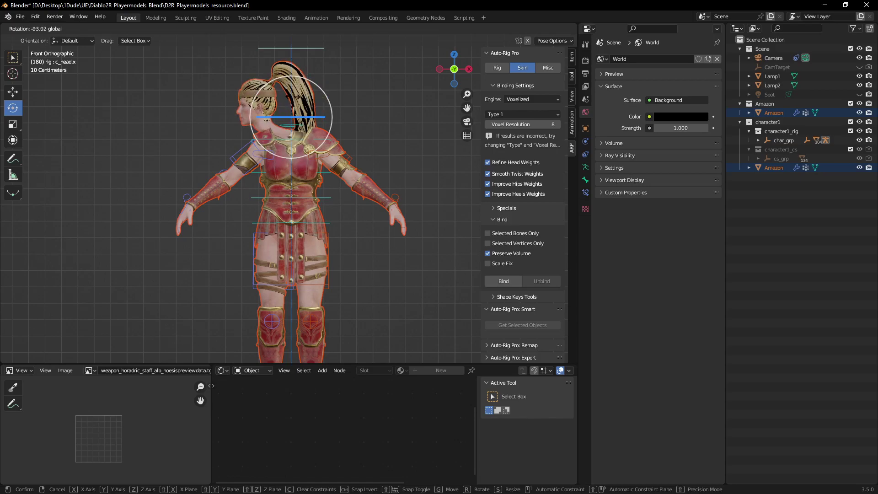
click(349, 142)
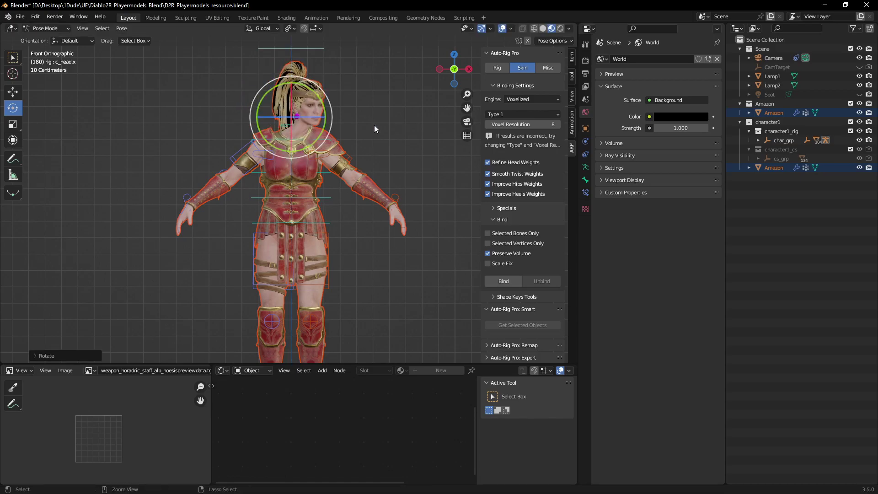
key(ctrl+z)
drag(466, 108, 483, 175)
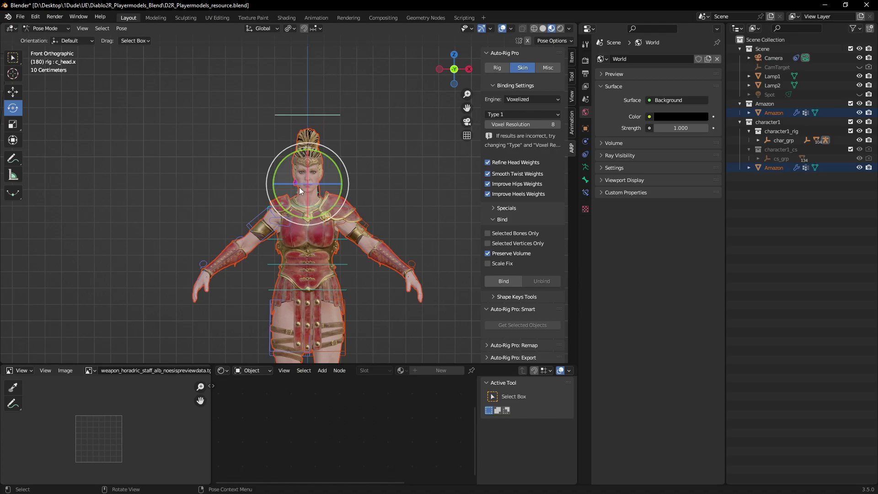
drag(308, 182, 397, 177)
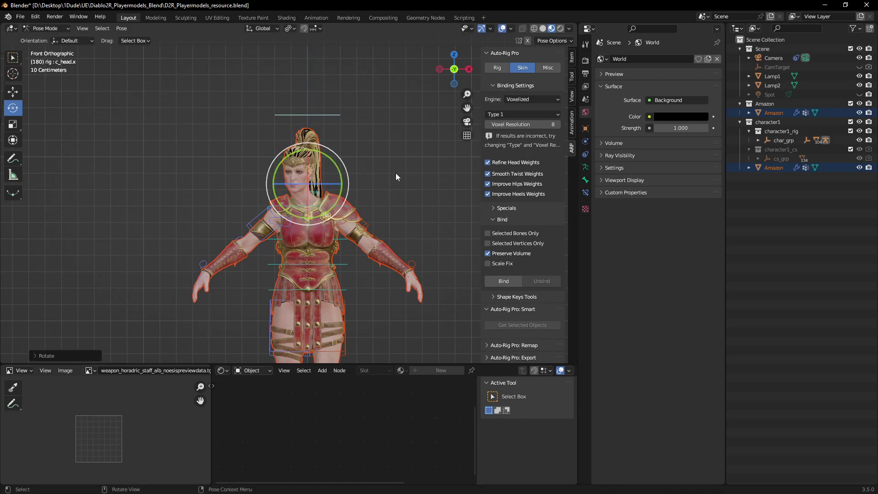
key(ctrl+z)
Test the leg deformation by raising the c_foot_ik.l control with the Move tool, and undo the move.
drag(452, 72, 323, 149)
drag(467, 108, 464, 112)
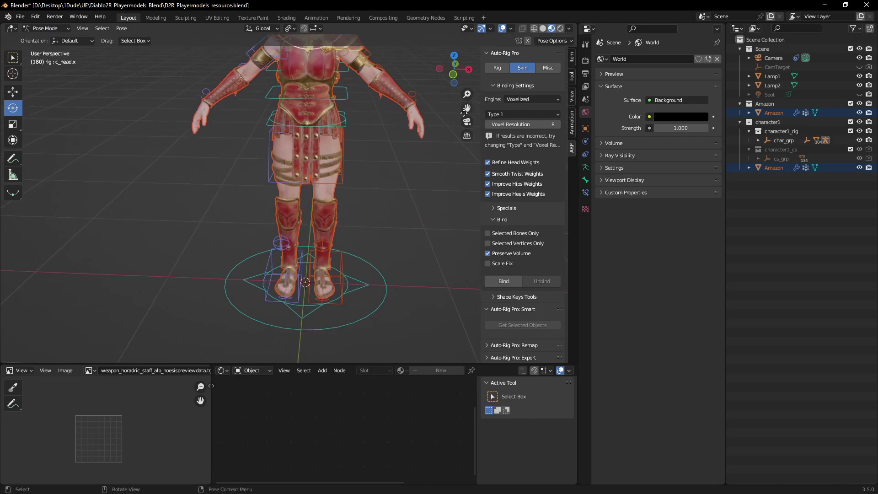
click(337, 303)
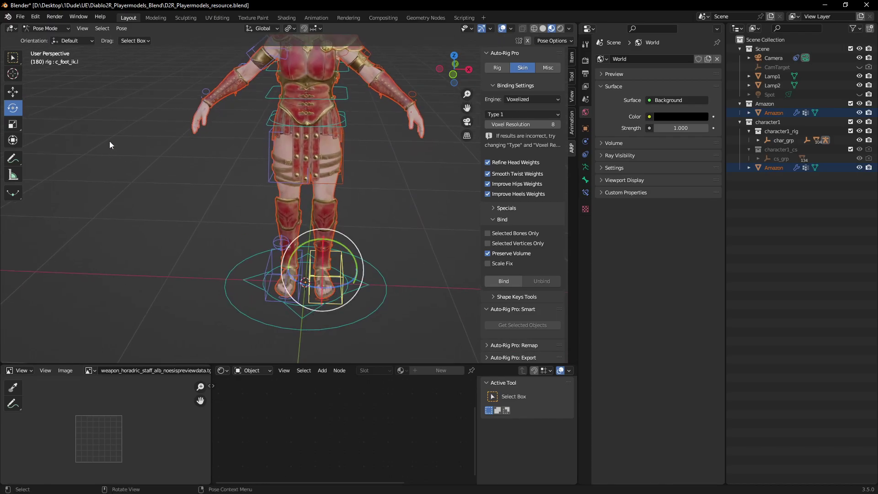
click(11, 93)
drag(363, 274, 343, 178)
key(ctrl+z)
right_click(343, 178)
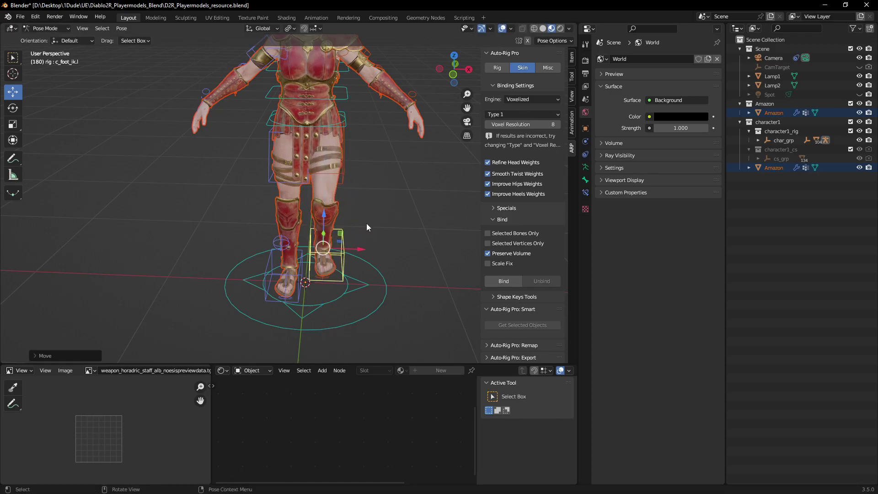
Test the arm deformation by moving the c_hand_ik.l control vertically, and restore its position.
drag(467, 108, 393, 159)
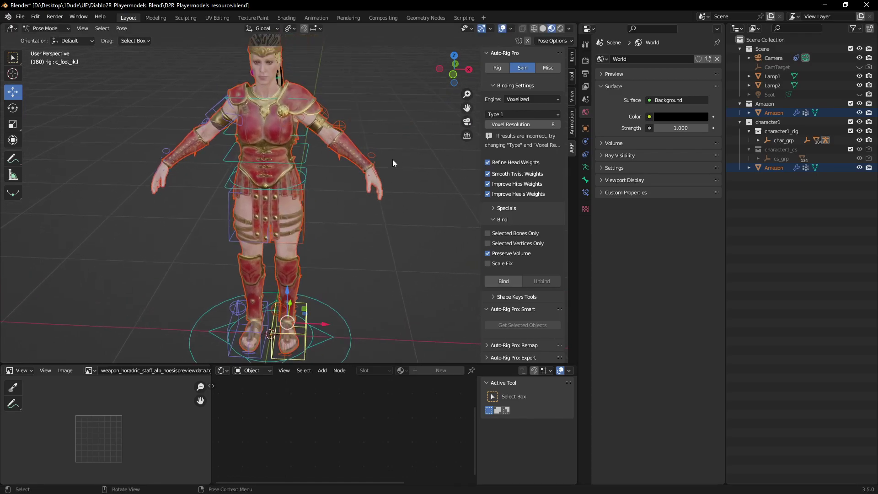
click(374, 170)
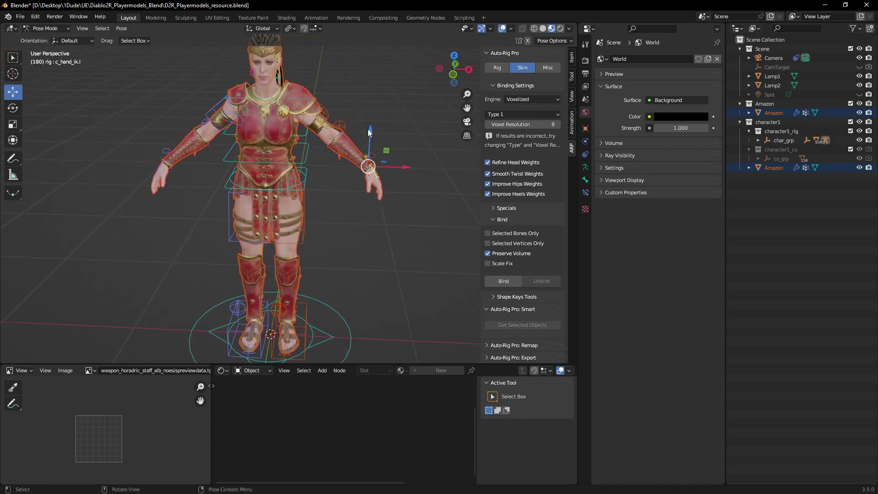
mouse_move(368, 129)
mouse_down()
mouse_move(365, 112)
mouse_move(327, 195)
mouse_move(373, 126)
mouse_up()
Start an Auto-Rig Pro FBX export of the rigged character and name the file AmazonUE.
click(20, 17)
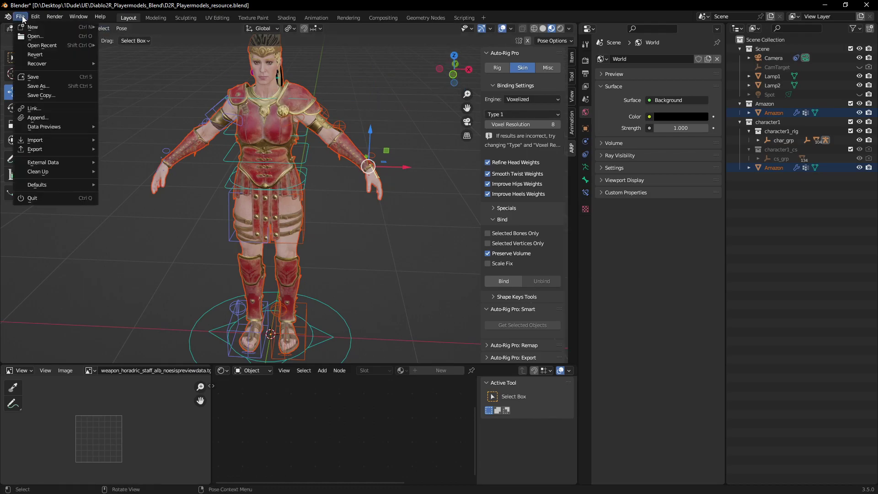
mouse_move(51, 149)
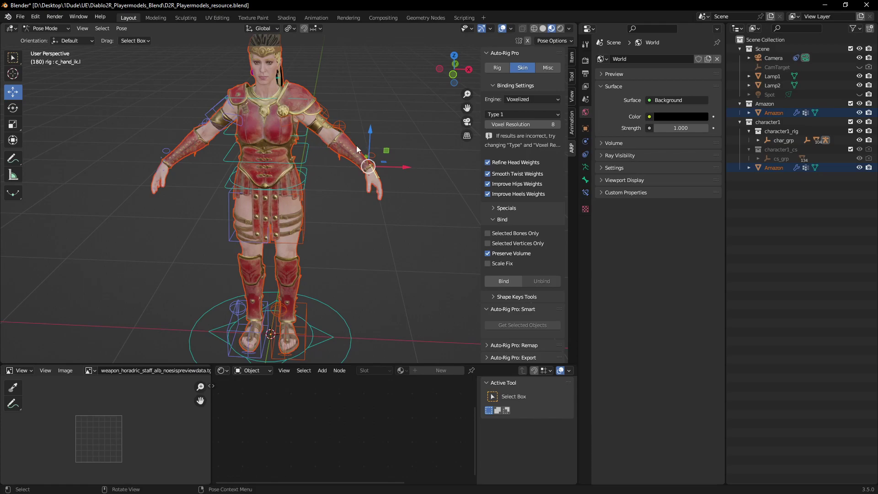
click(497, 68)
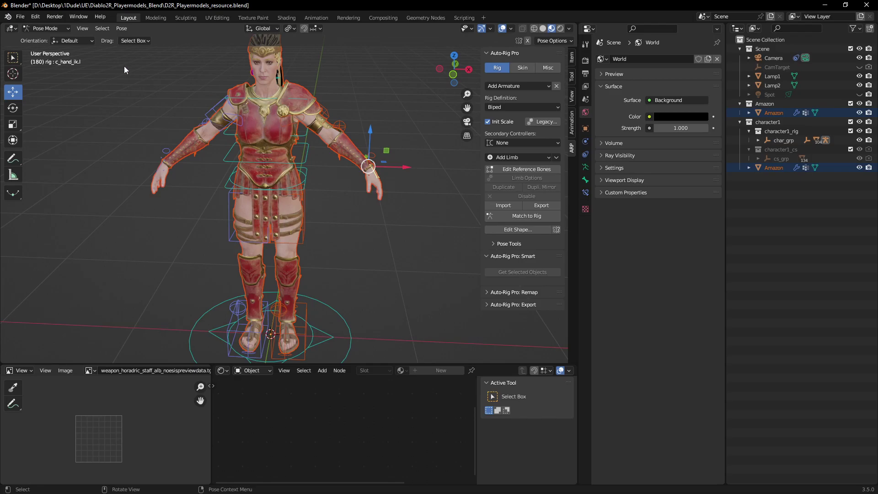
click(21, 17)
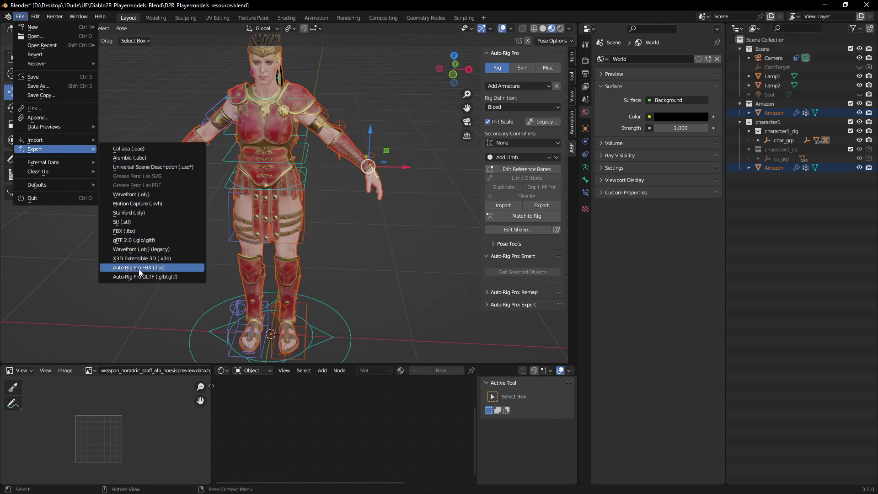
click(138, 268)
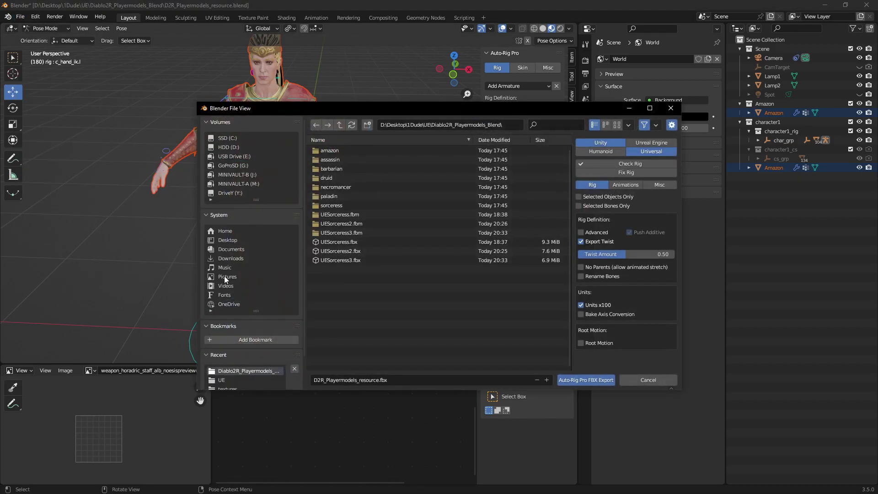
click(403, 379)
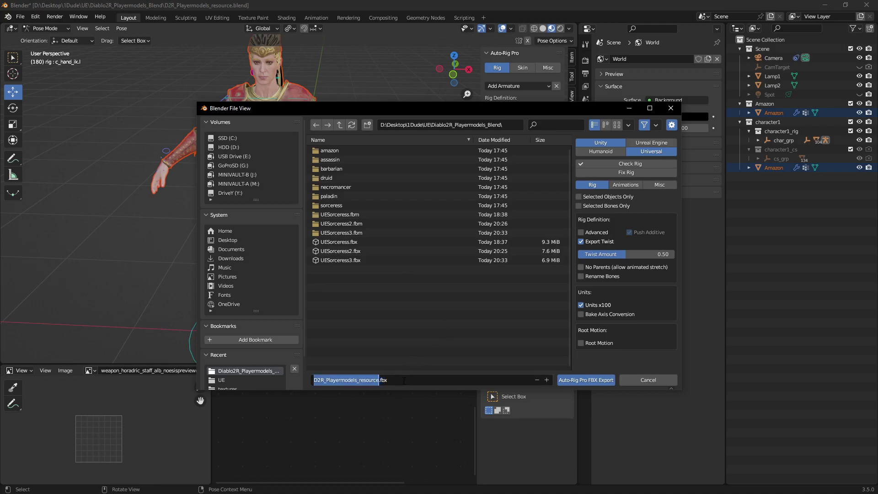
text(Amazon)
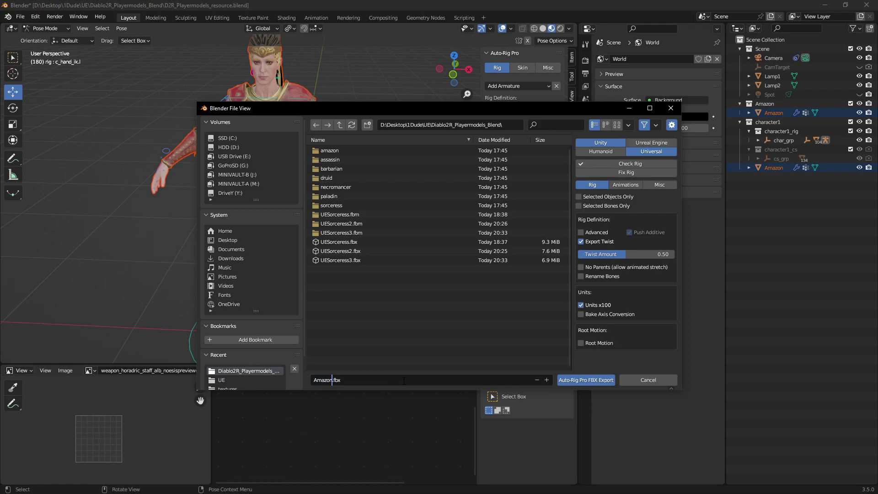
text(UE)
Export the rig as an Unreal Engine Humanoid with Rename for UE, Mannequin Axes, Add IK Bones and UE4 Legacy enabled.
click(650, 143)
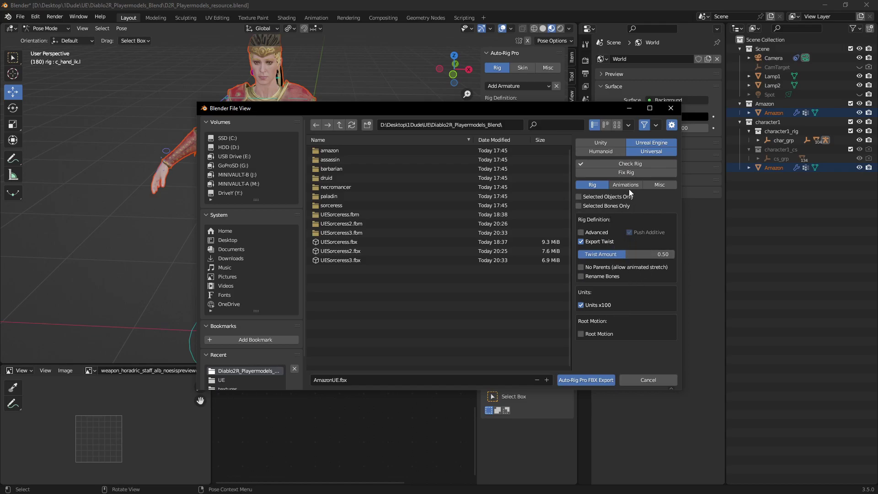
click(600, 151)
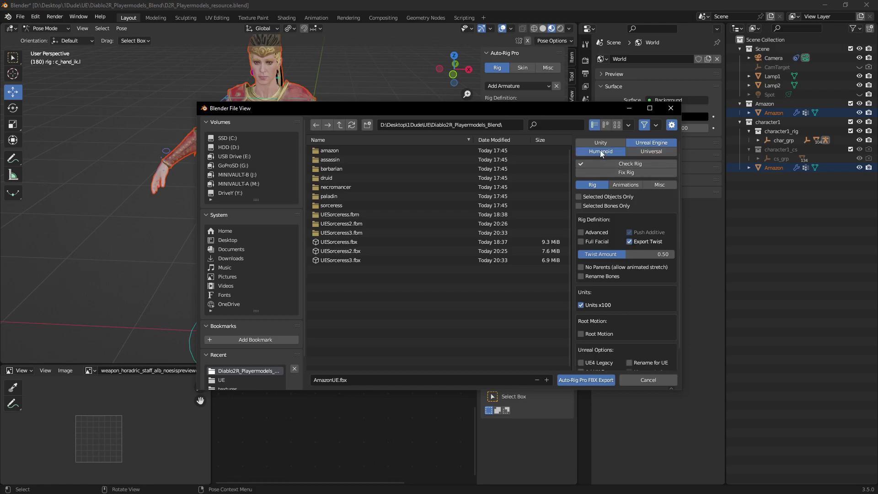
scroll(648, 290, down, 1)
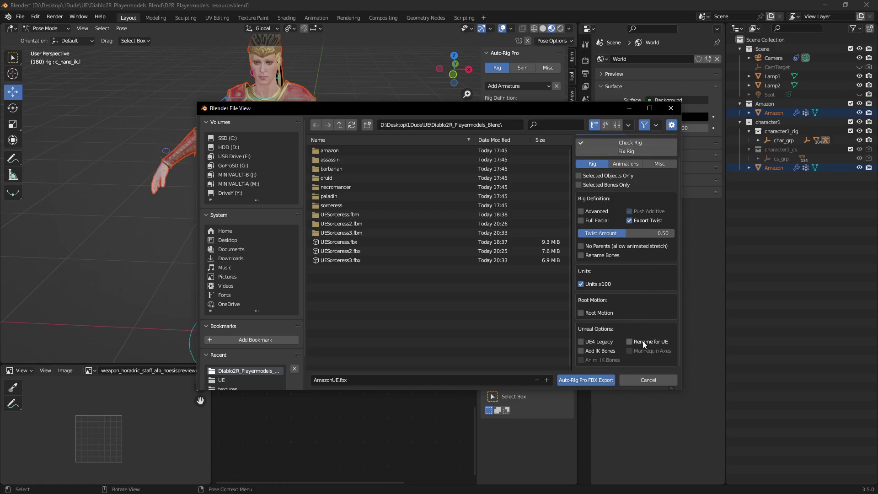
click(633, 351)
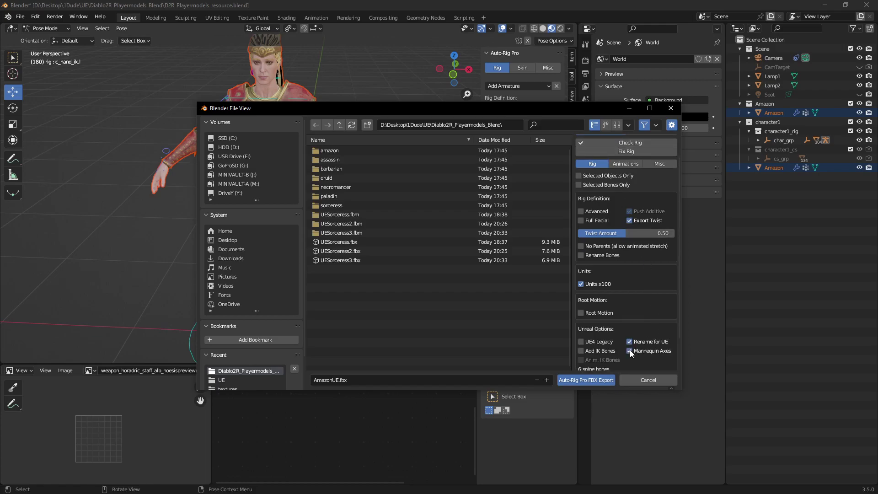
click(581, 350)
scroll(583, 350, down, 2)
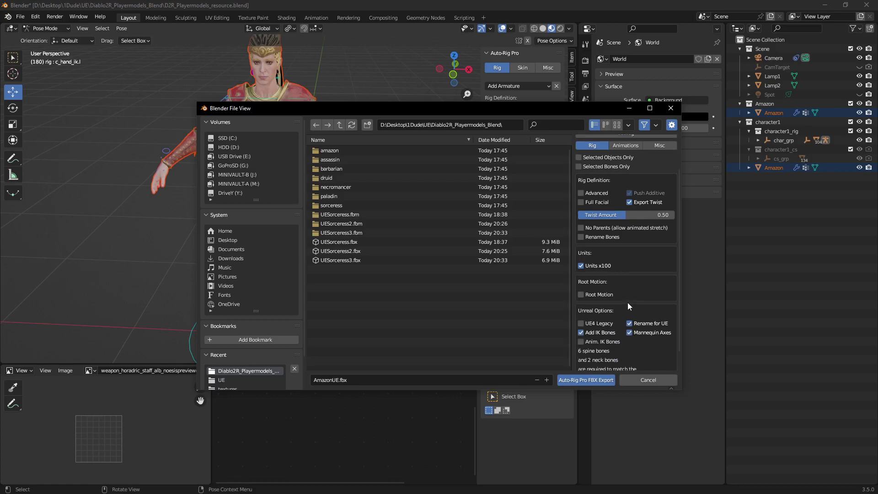
click(580, 305)
scroll(579, 305, up, 2)
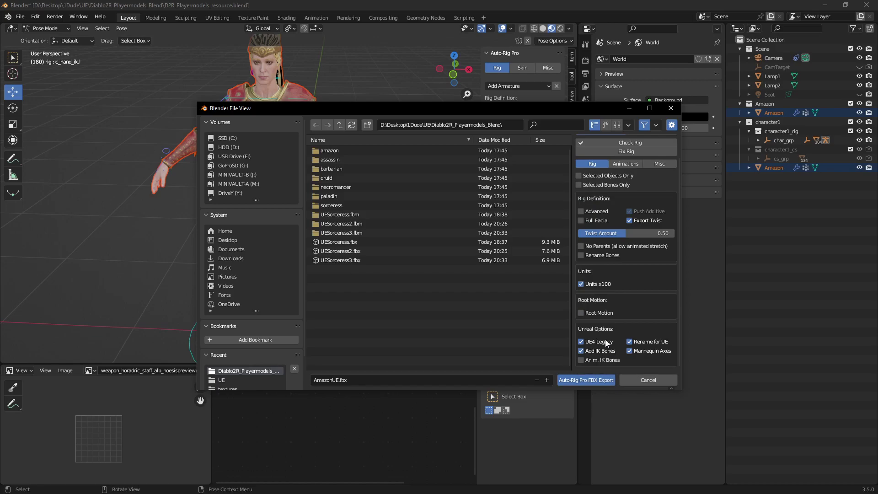
click(591, 382)
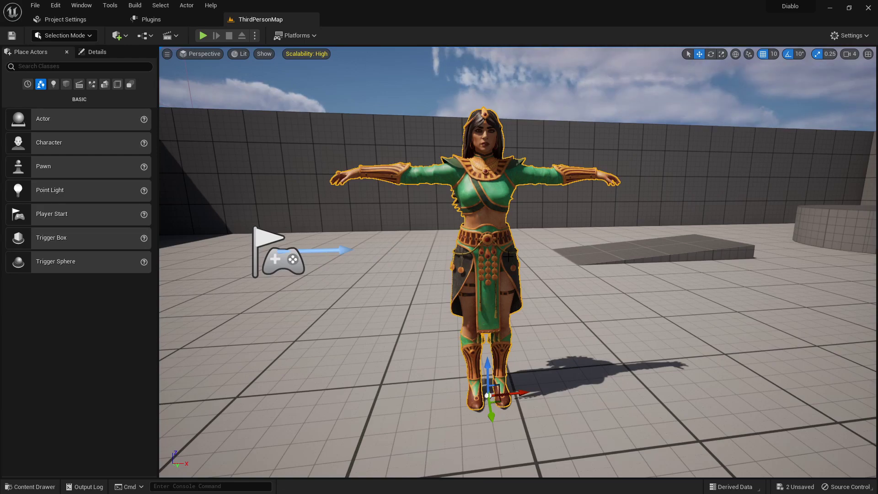
Switch to the Unreal Editor and browse to the Diablo project's main Content folder.
scroll(518, 262, up, 5)
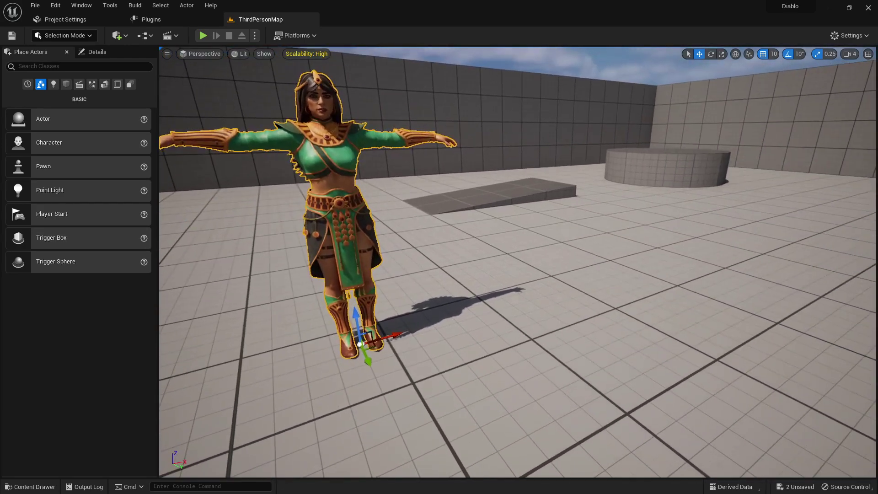
key(ctrl+space)
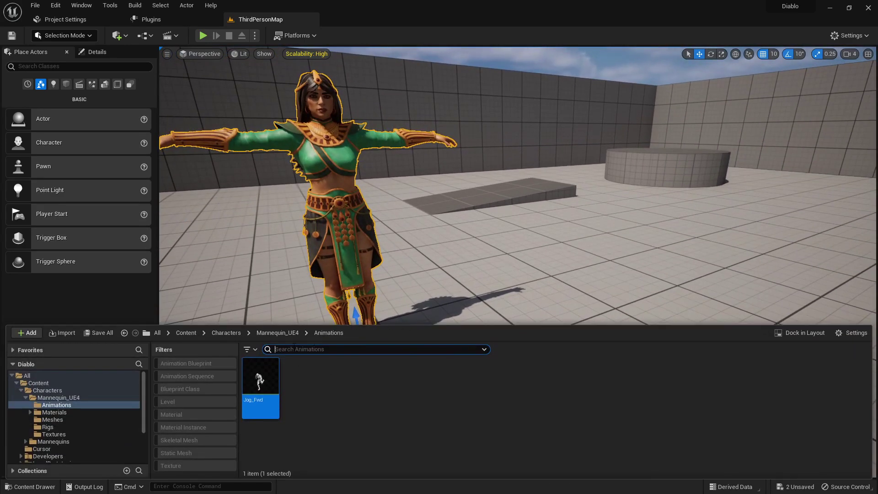
click(226, 333)
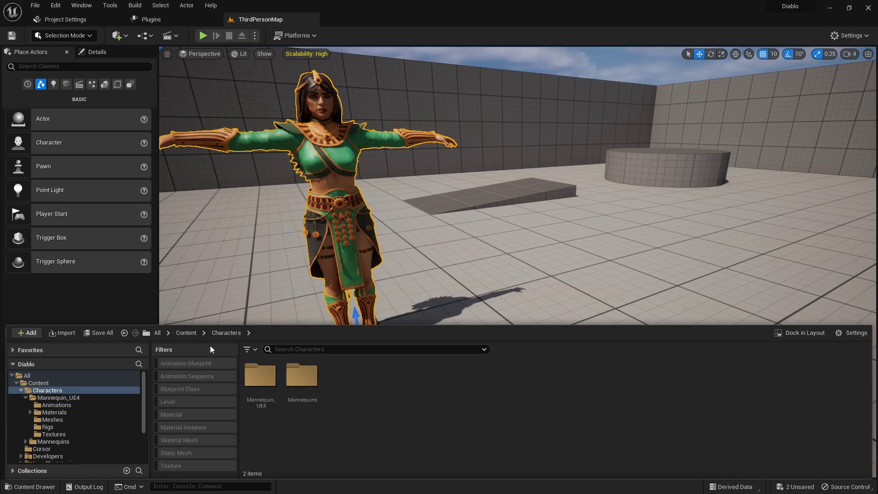
click(187, 332)
right_click(526, 397)
right_click(471, 403)
click(474, 428)
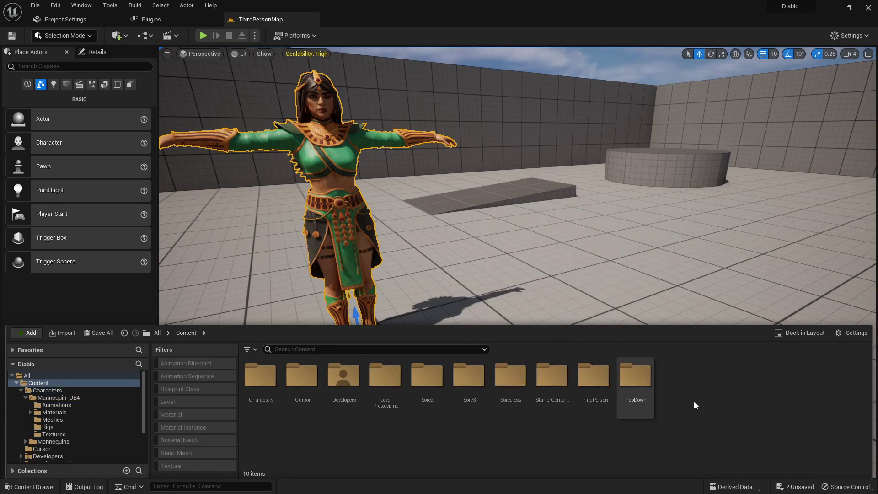
Create a folder named Test inside the Content folder and open it.
right_click(714, 402)
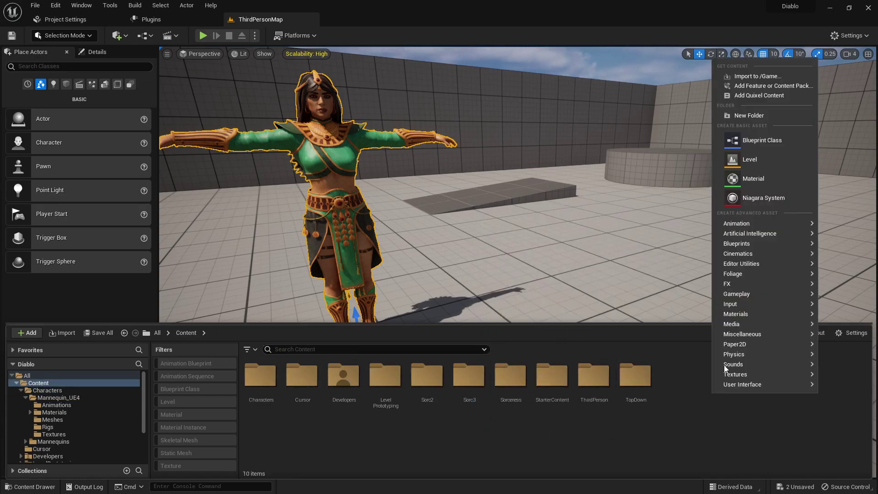
click(768, 115)
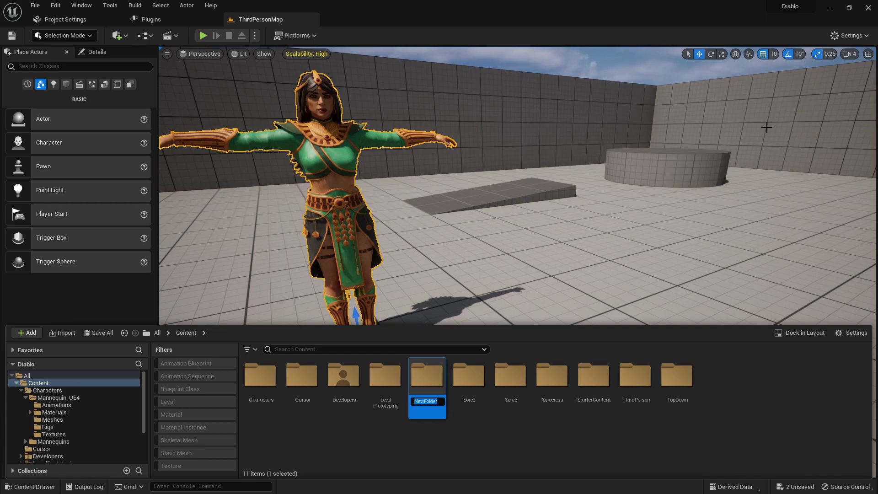
text(Test)
key(Return)
key(Return)
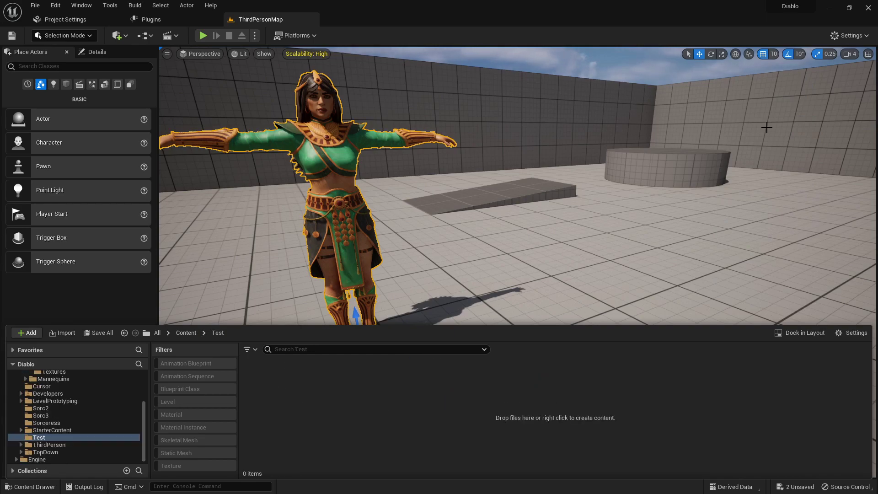
Import AmazonUE.fbx into the Test folder as a skeletal mesh using the SK_Mannequin_Skeleton skeleton.
right_click(478, 415)
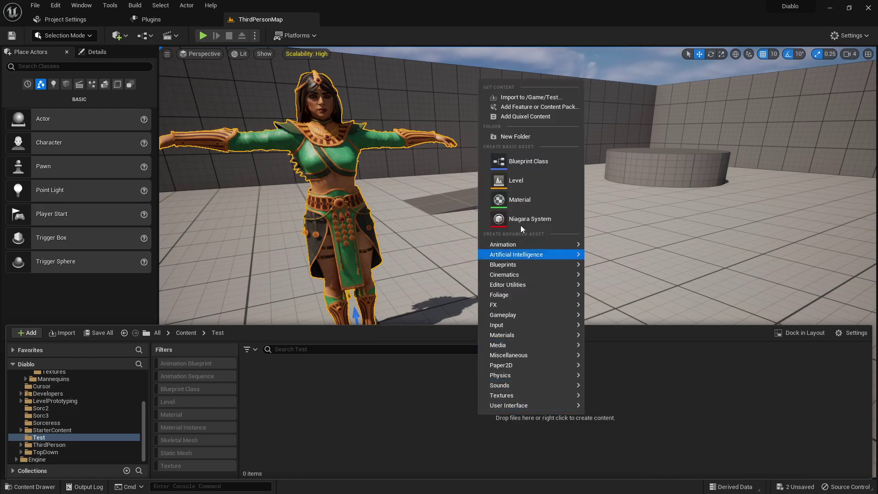
click(519, 102)
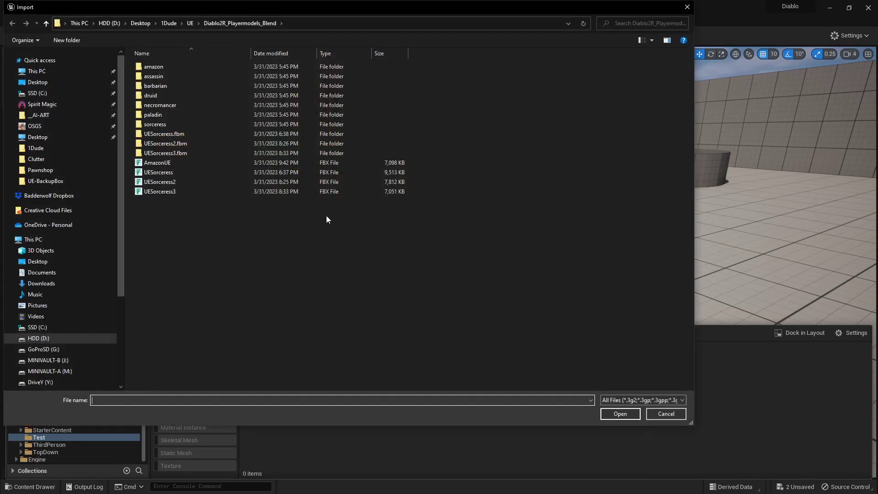
double_click(168, 164)
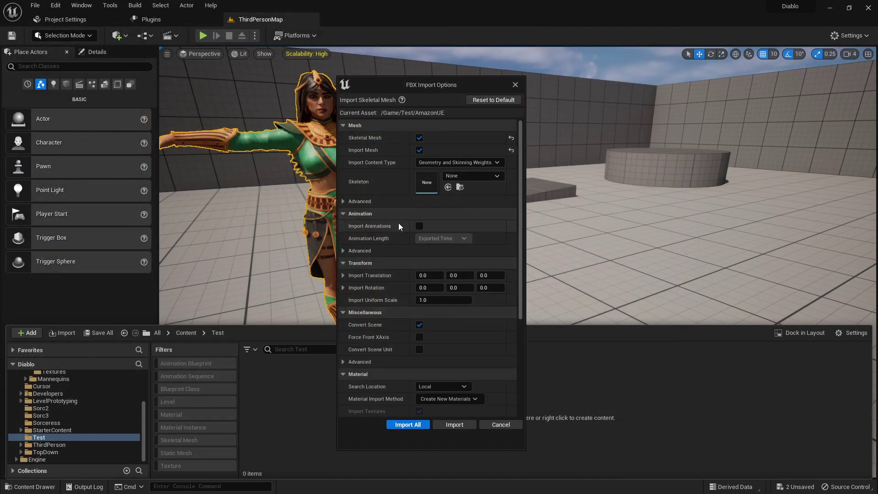
click(471, 175)
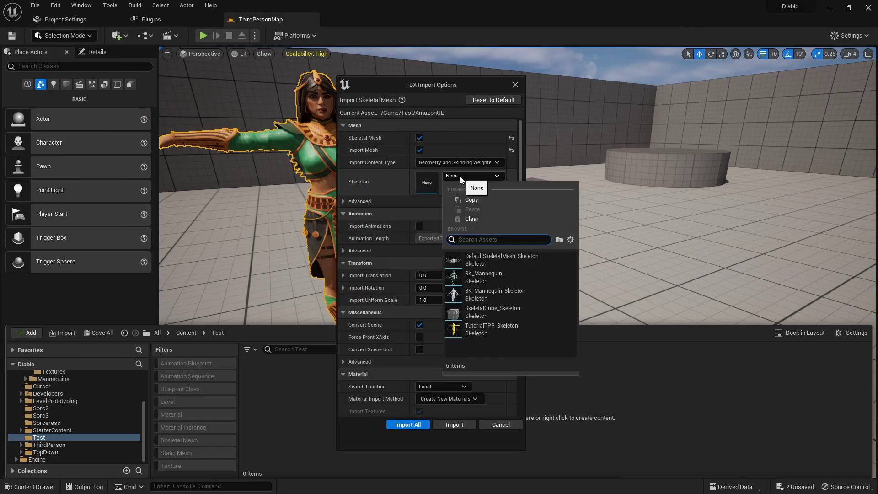
click(482, 299)
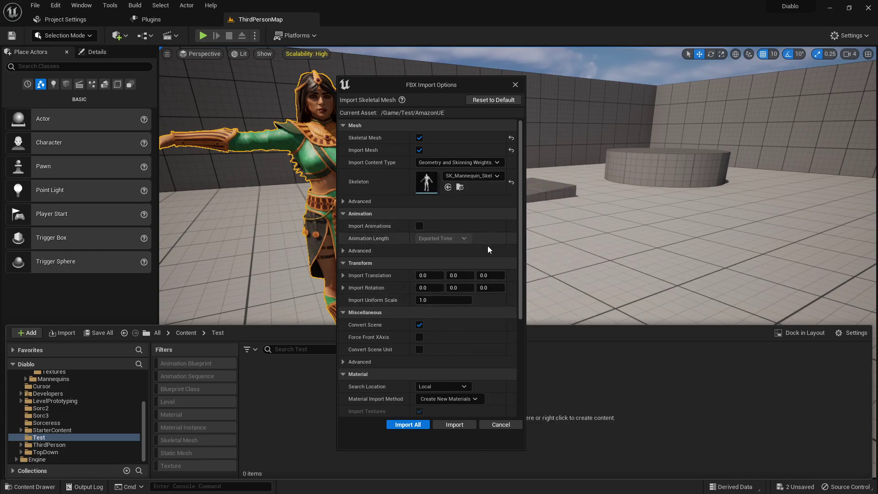
scroll(467, 393, down, 3)
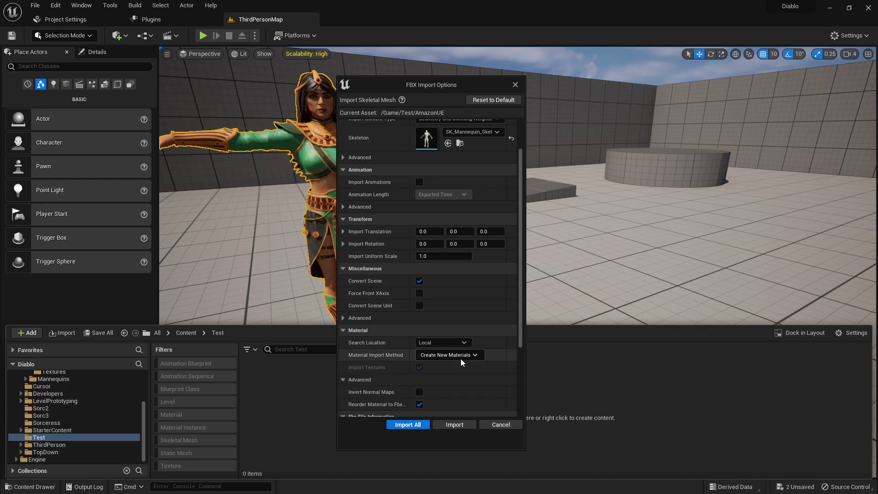
click(445, 427)
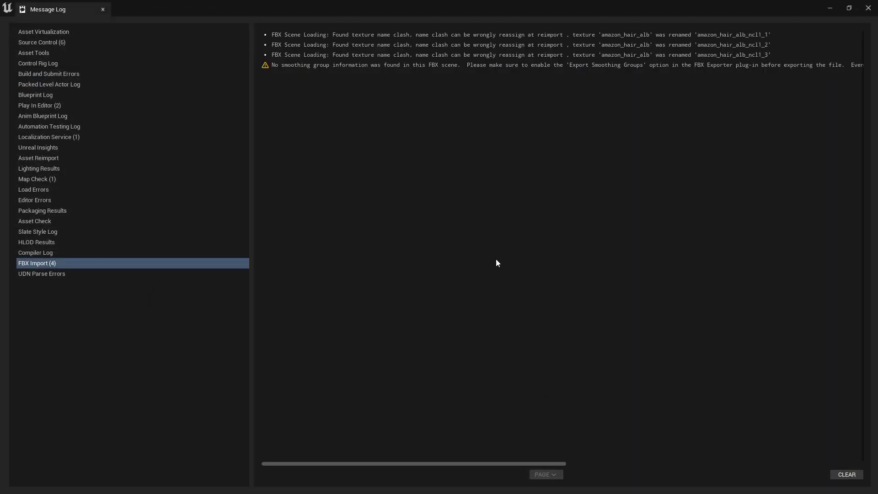
Review the FBX import messages about the hair texture names, and close the message log.
click(597, 34)
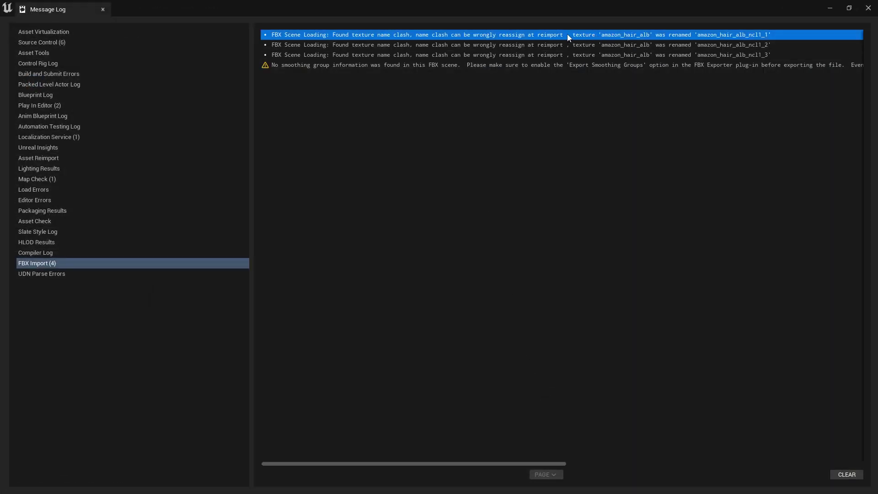
click(513, 48)
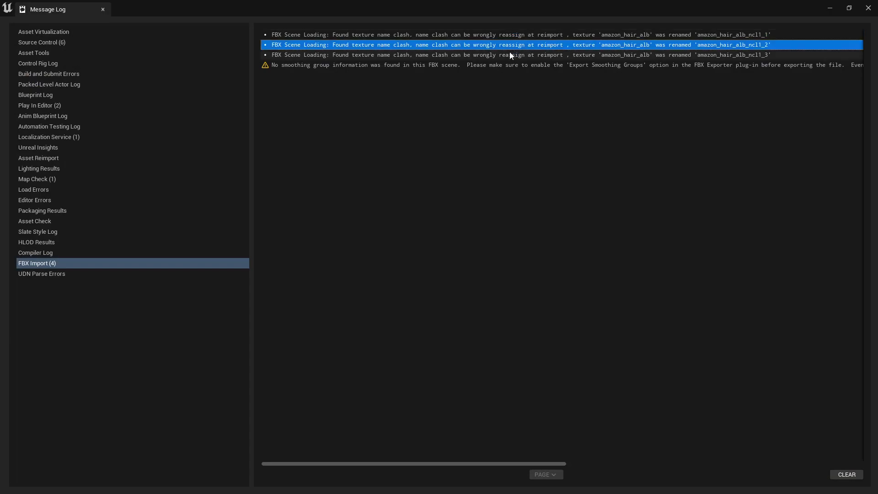
click(472, 56)
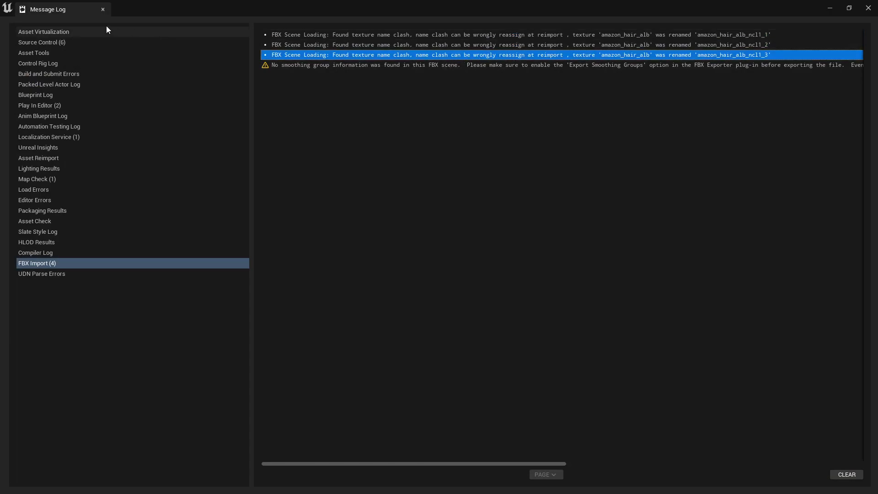
click(103, 9)
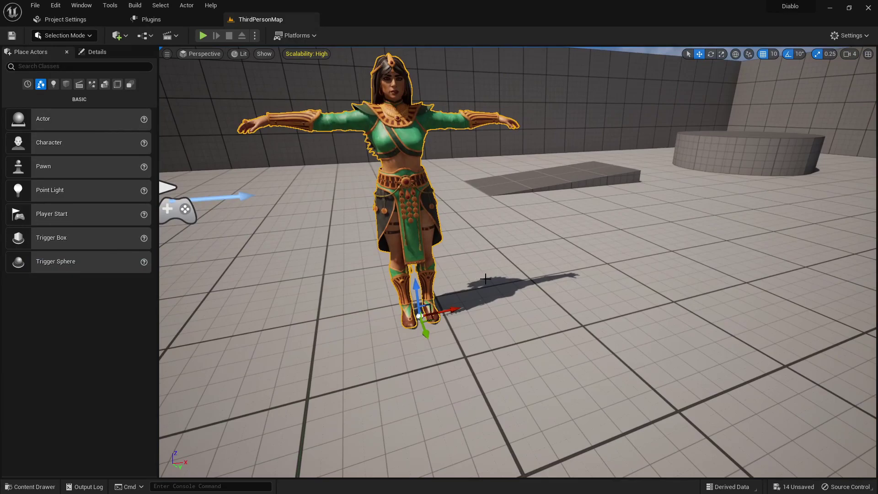
Place the AmazonUE skeletal mesh in the level beside the green-clad sorceress and focus on it.
key(ctrl+space)
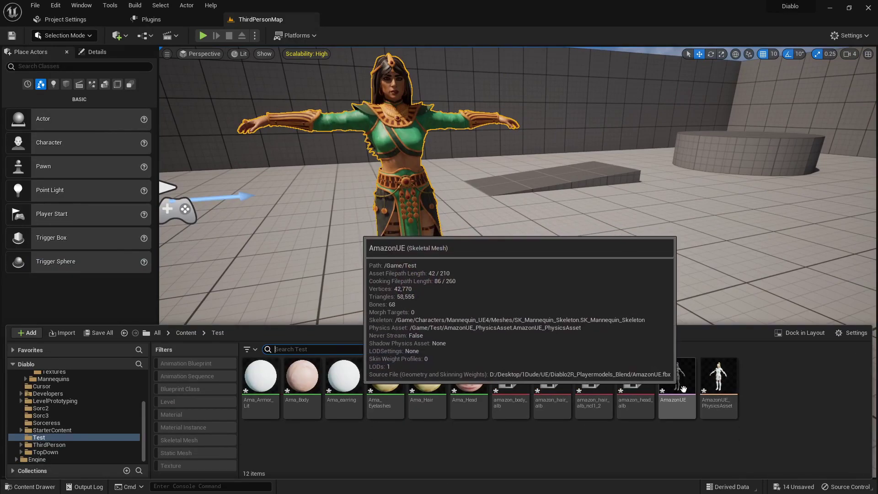
drag(675, 377, 577, 315)
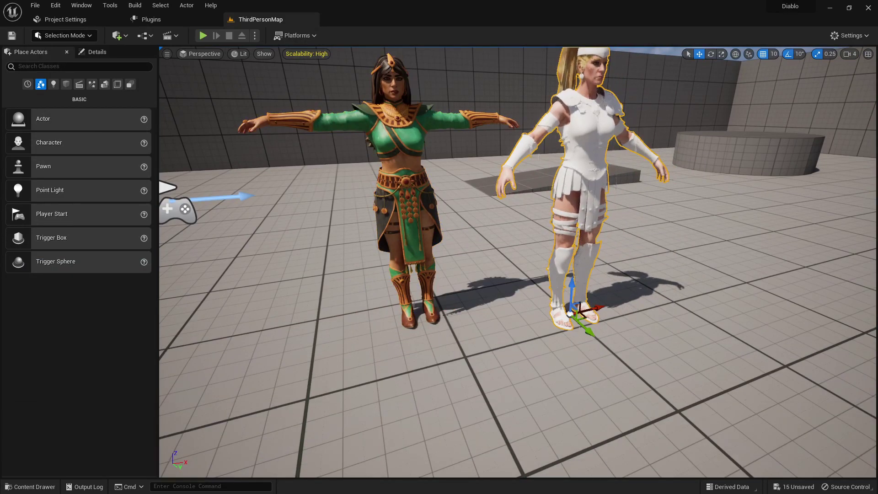
key(f)
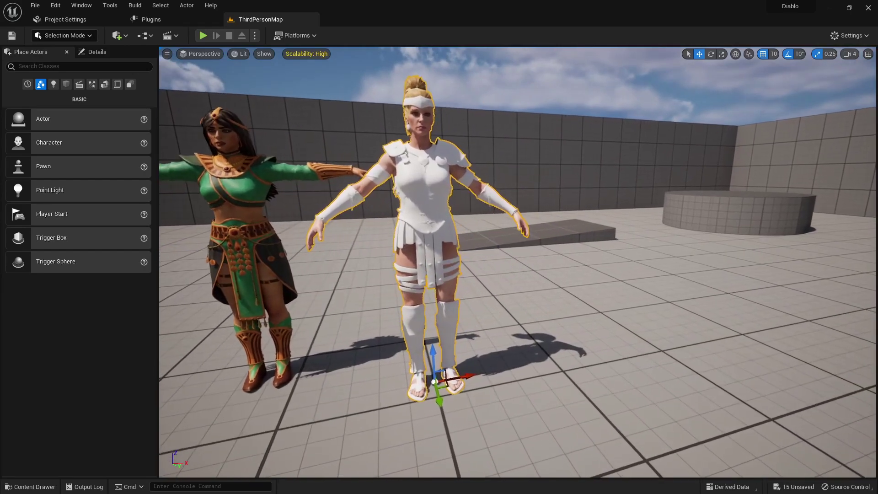
Examine the imported Amazon in the level and the materials and textures in the Test folder.
key(Escape)
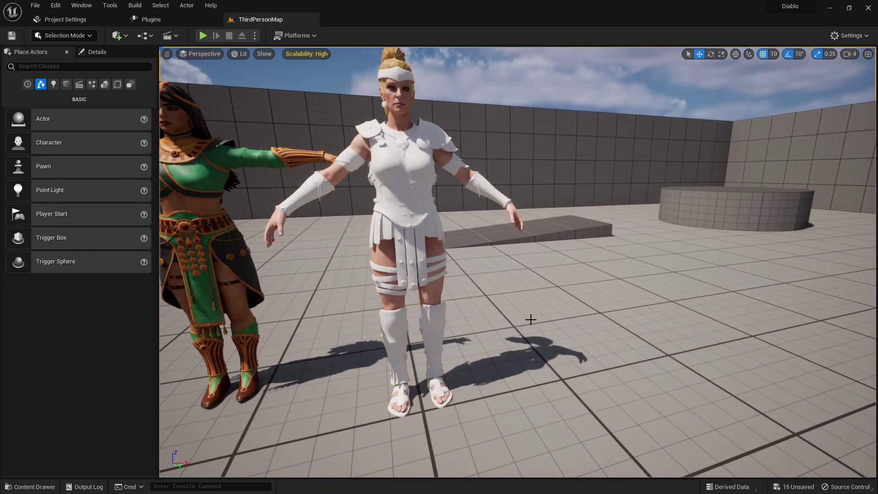
scroll(529, 320, up, 3)
key(ctrl+space)
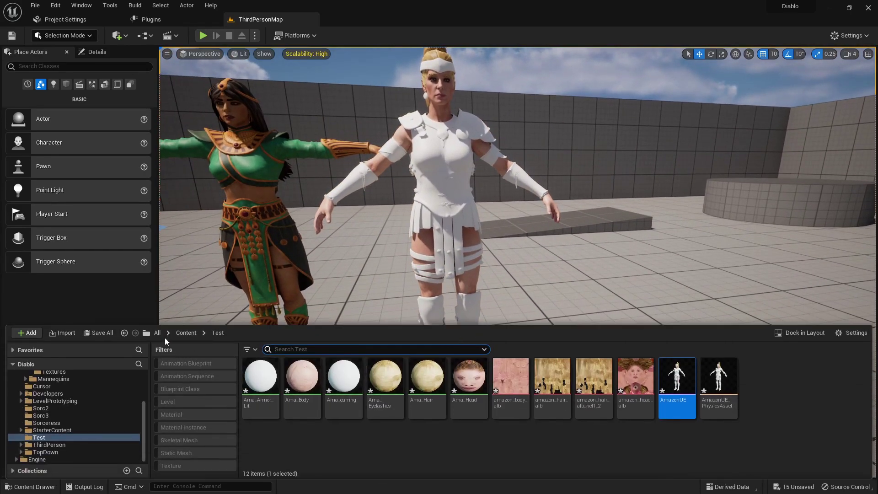
key(ctrl+space)
click(484, 224)
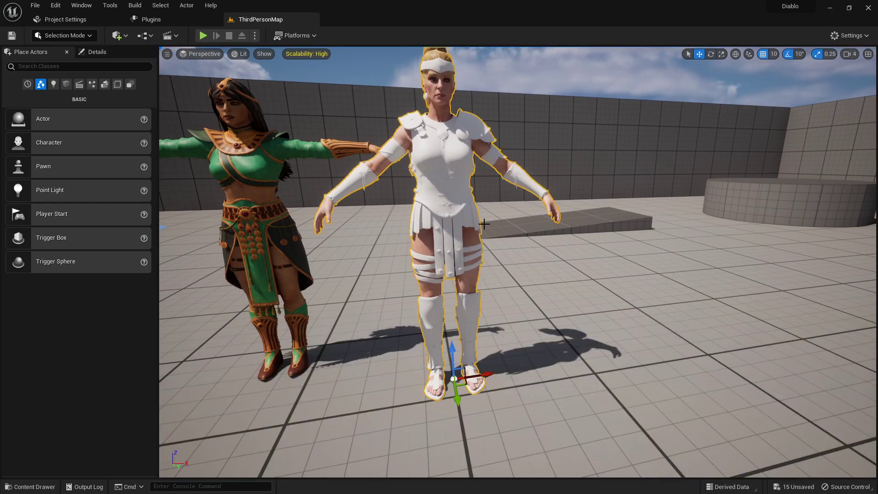
scroll(374, 313, up, 3)
key(ctrl+space)
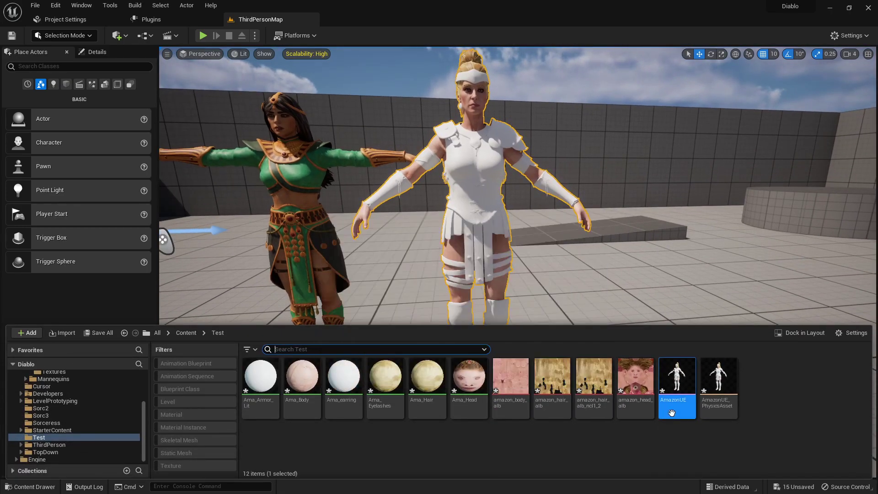
mouse_move(264, 379)
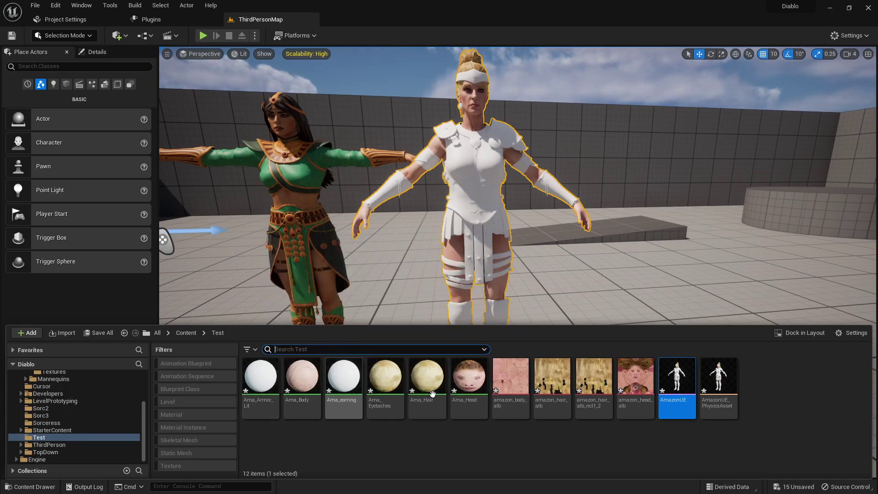
click(552, 377)
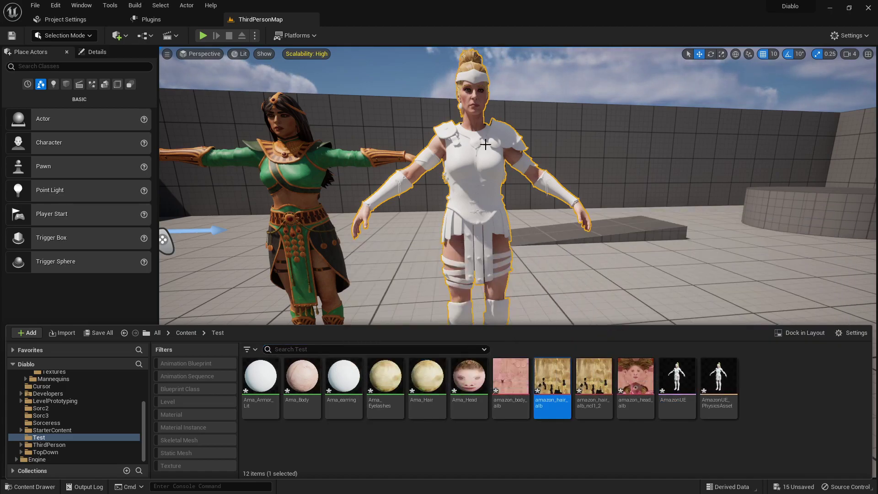
Inspect the material graphs of Ama_Armor_Lit and Ama_Eyelashes, closing each one.
double_click(260, 380)
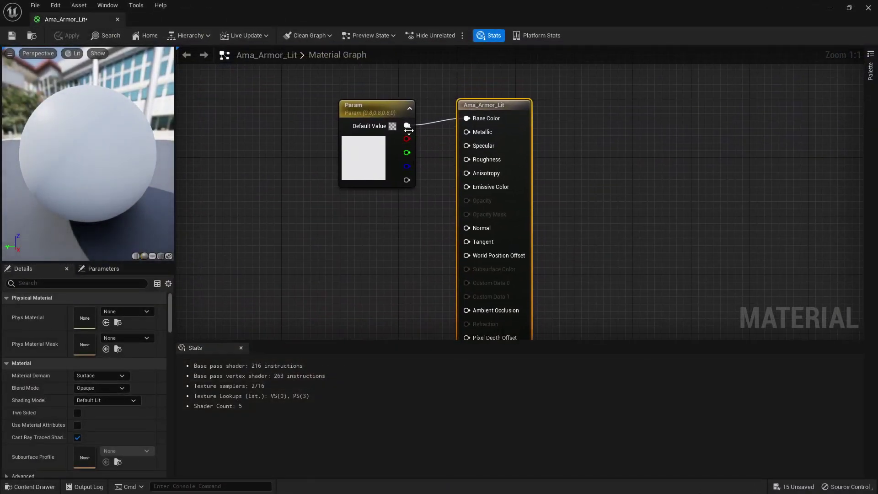
click(117, 19)
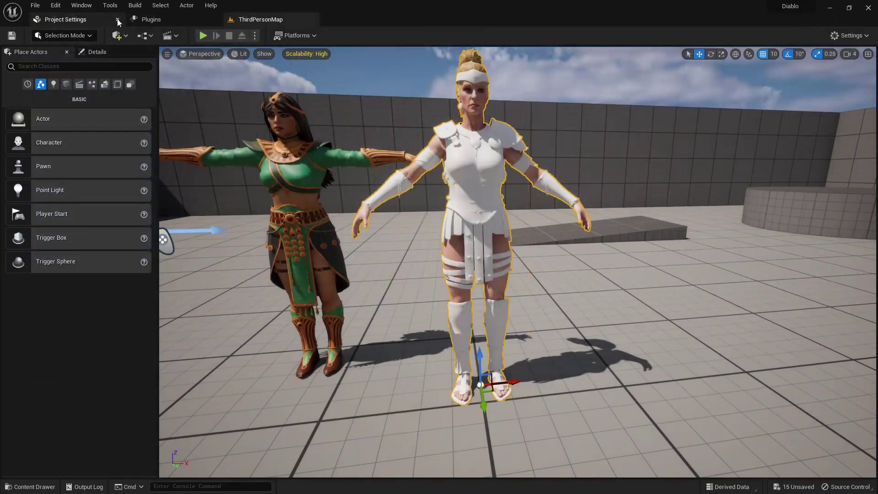
key(ctrl+space)
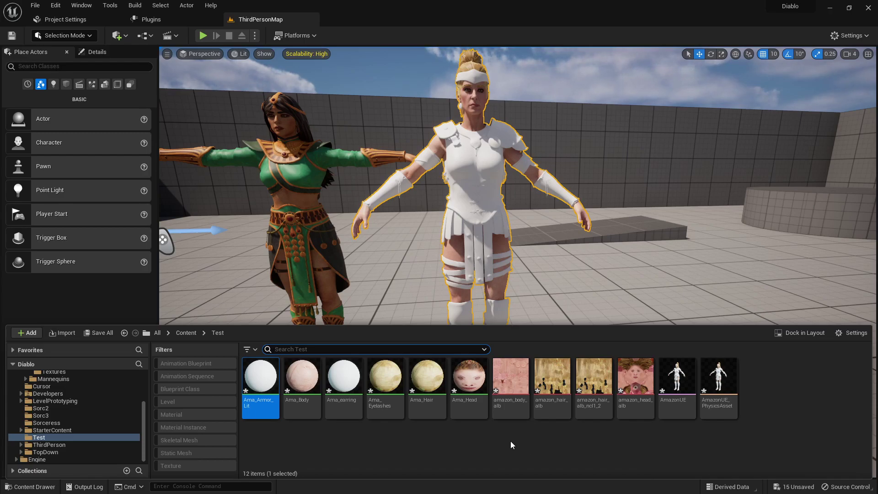
double_click(385, 380)
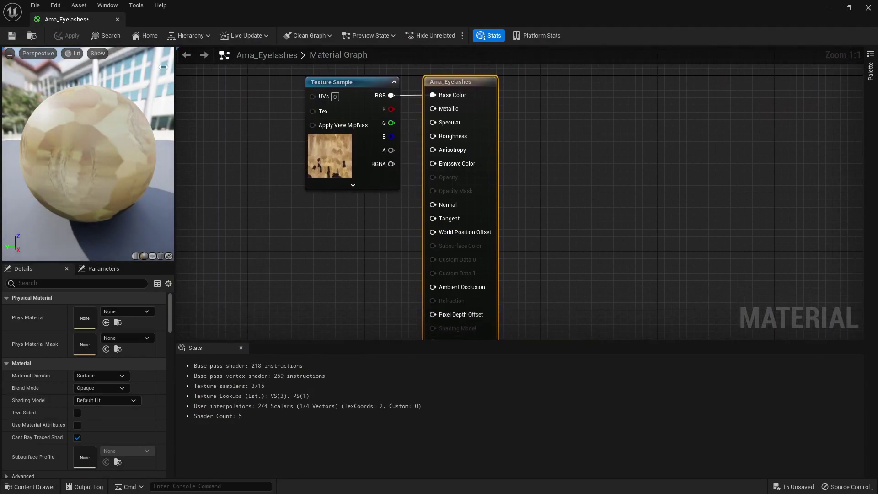
click(117, 19)
scroll(219, 228, up, 3)
Open the Jog_Fwd animation from the Characters/Mannequin_UE4/Animations folder.
key(ctrl+space)
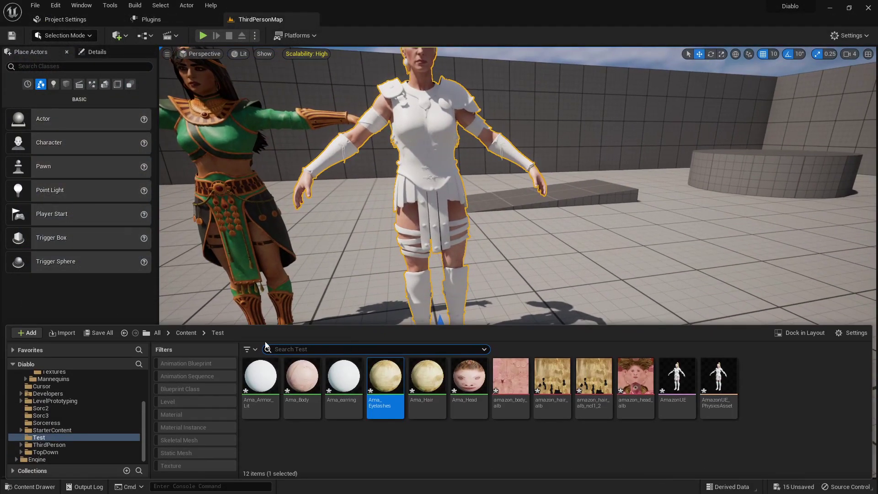
click(186, 332)
key(ctrl+space)
scroll(412, 266, down, 3)
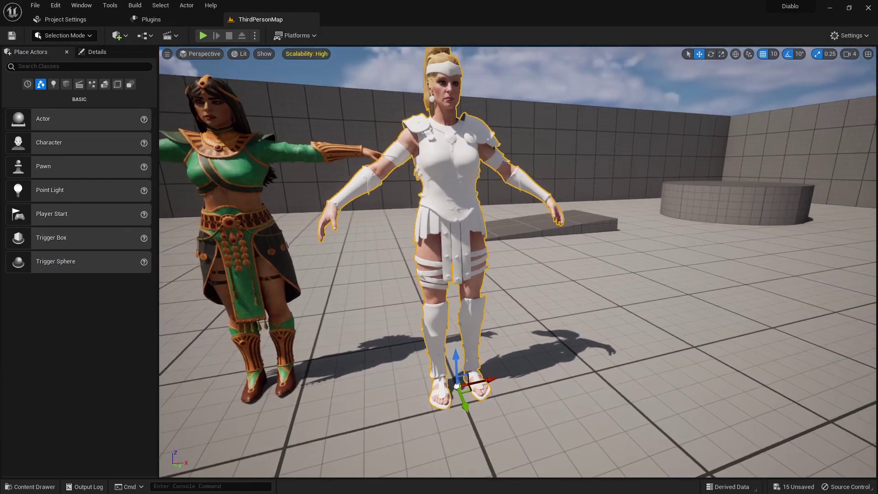
key(ctrl+space)
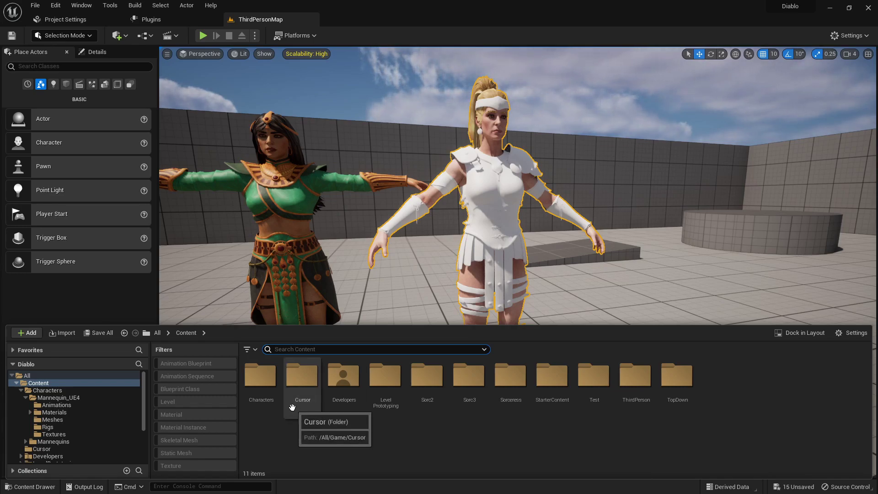
double_click(260, 384)
double_click(268, 402)
double_click(260, 380)
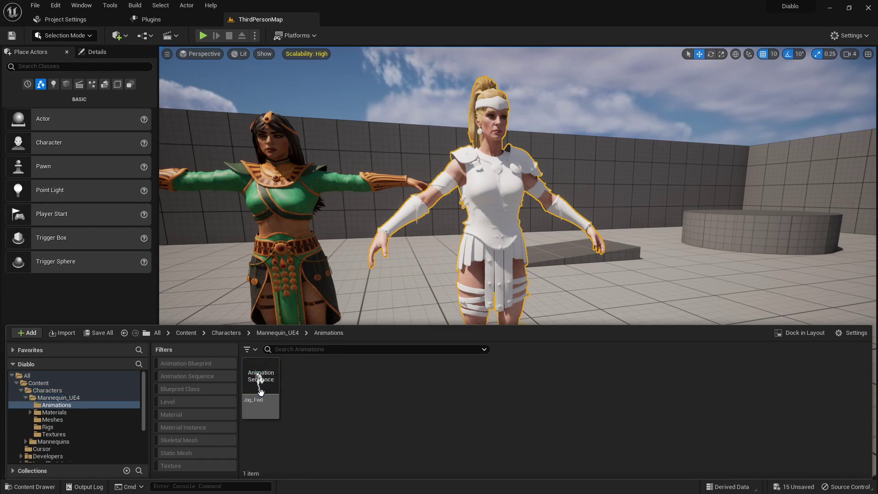
click(256, 382)
double_click(256, 383)
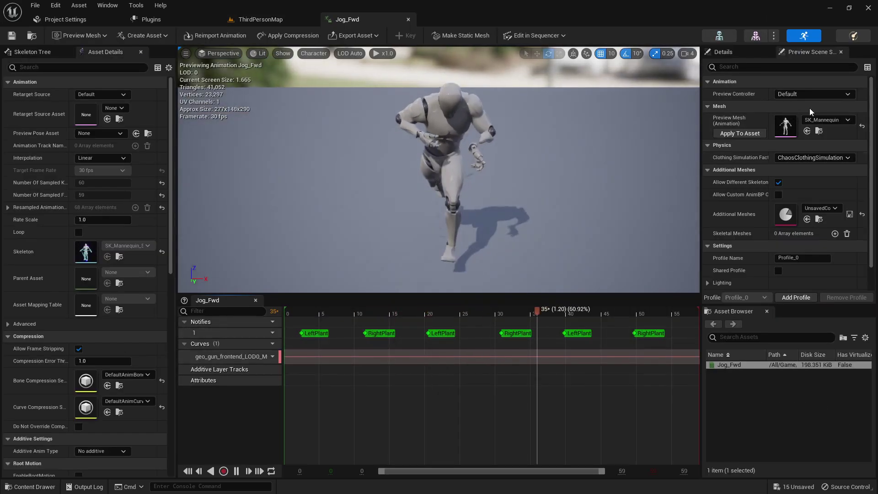
Preview the Jog_Fwd animation on the AmazonUE mesh, check the motion from another angle, and close the animation.
click(831, 122)
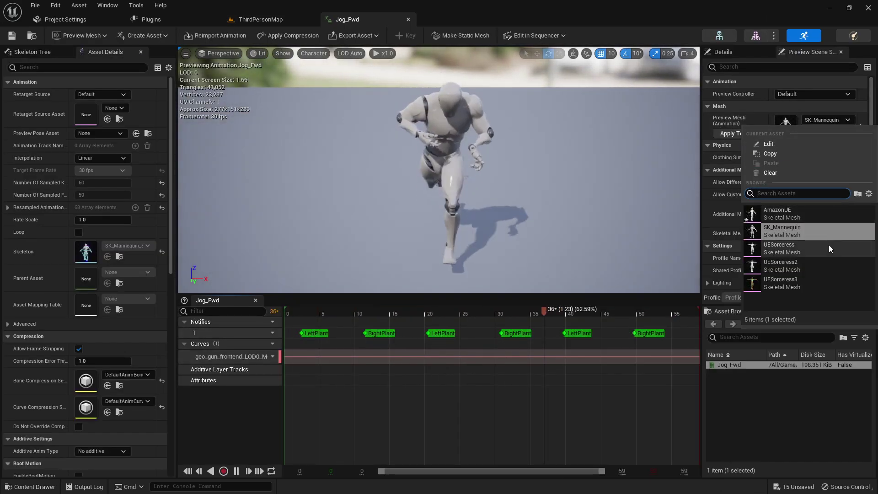
click(818, 217)
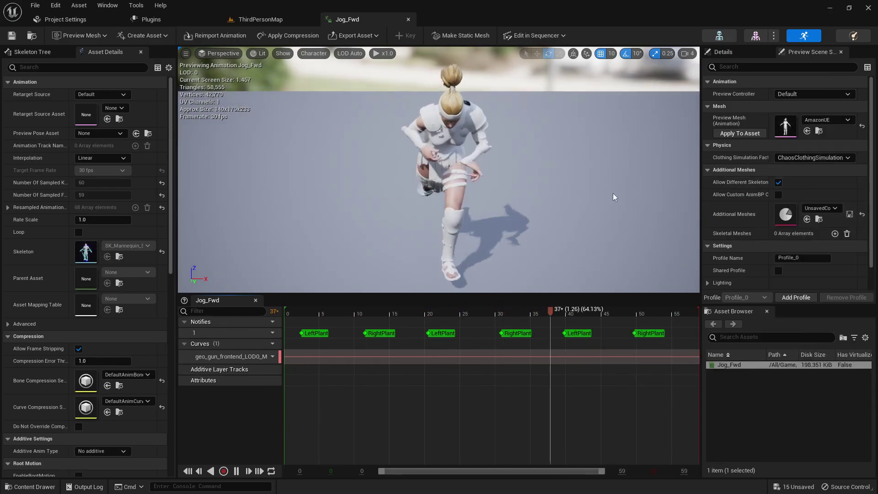
drag(614, 196, 520, 144)
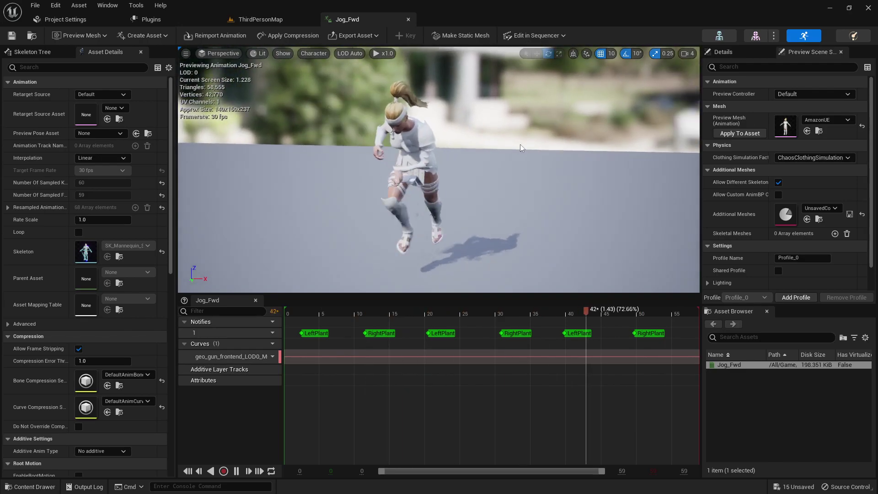
click(409, 19)
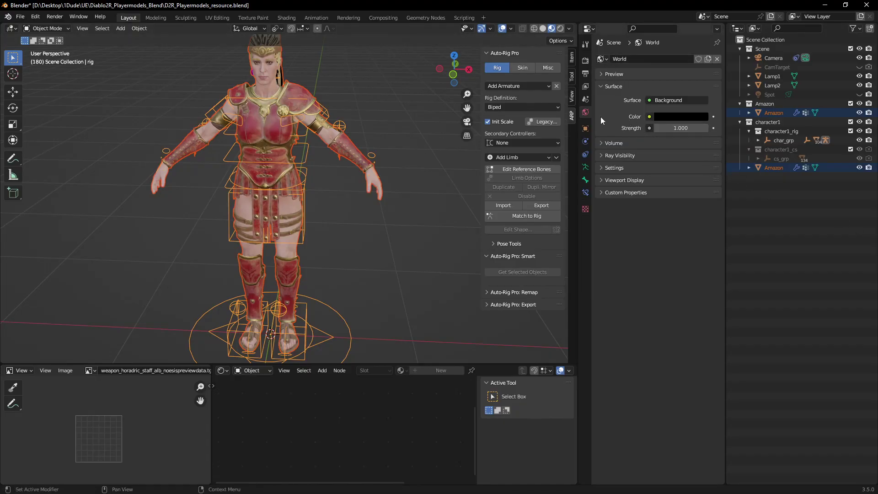
Switch to Blender and review the Auto-Rig Pro skin binding settings and engine choices, leaving the engine at Voxelized.
click(521, 69)
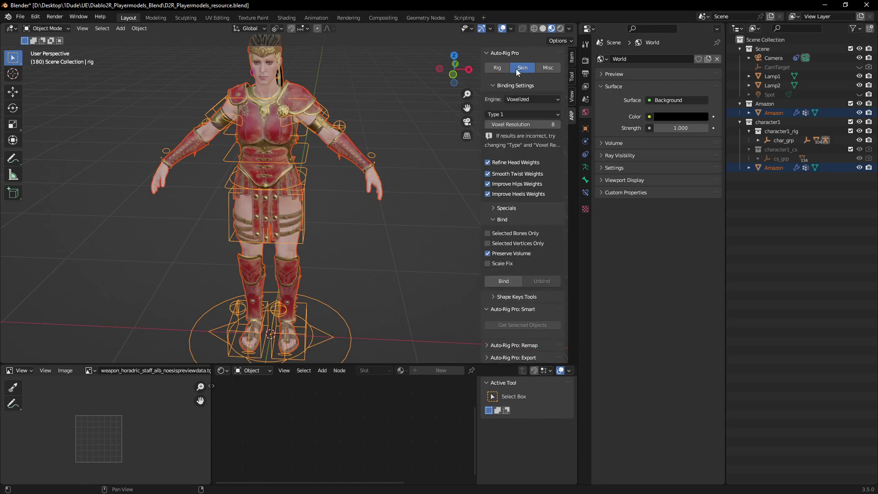
click(527, 99)
right_click(408, 250)
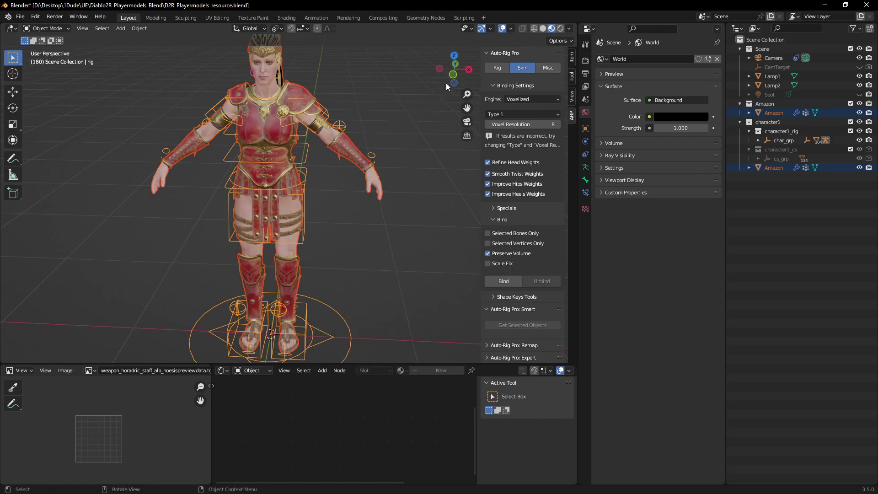